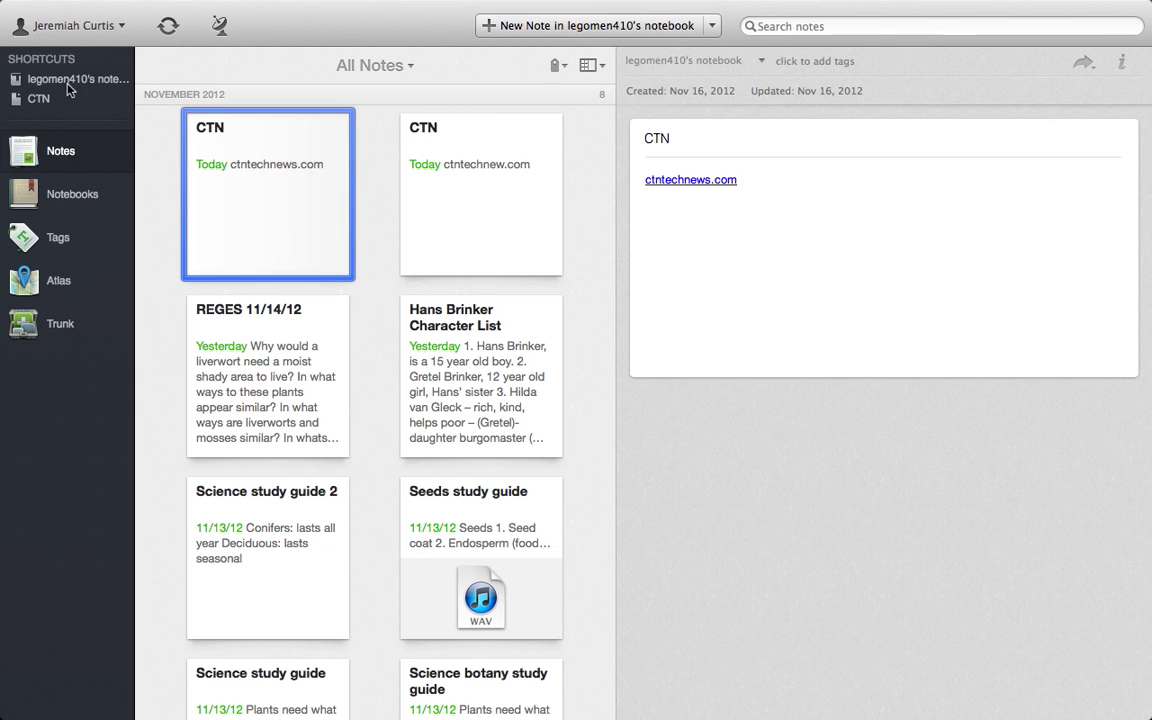
Add the Hans Brinker Character List note to the shortcuts and remove the notebook from them
left_click_drag(495, 326, 58, 66)
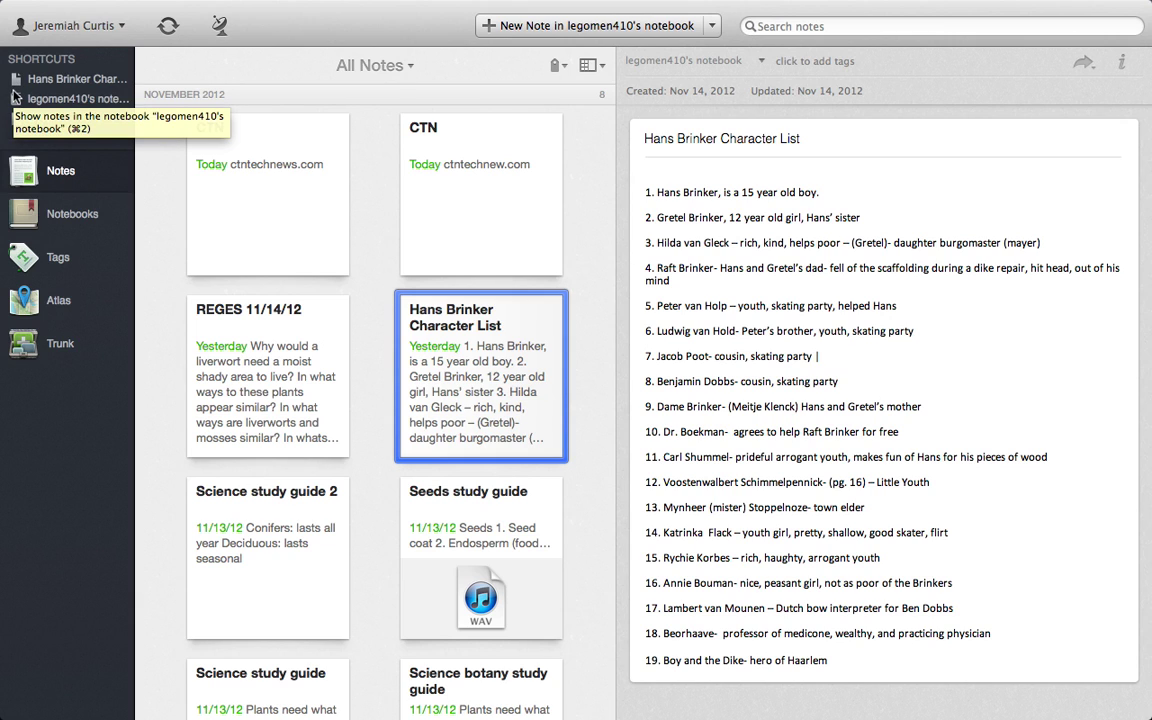
left_click(62, 104)
left_click_drag(62, 104, 240, 117)
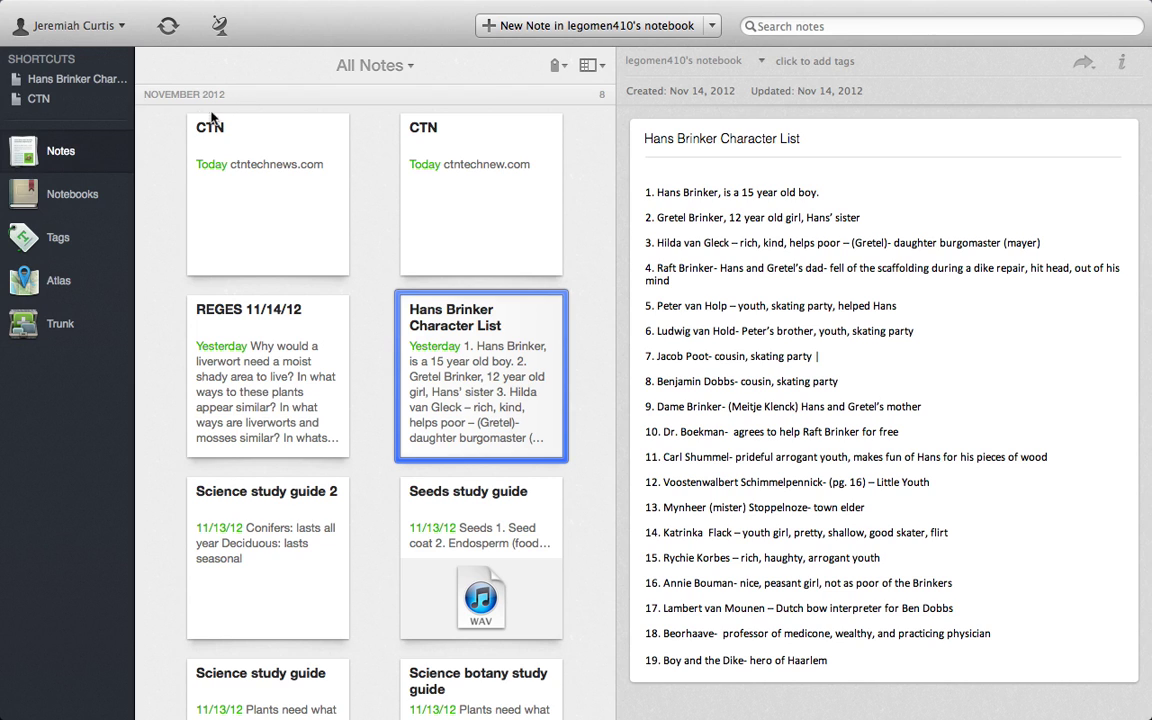
Look over the notebooks and open the Christmas list notebook
left_click(72, 192)
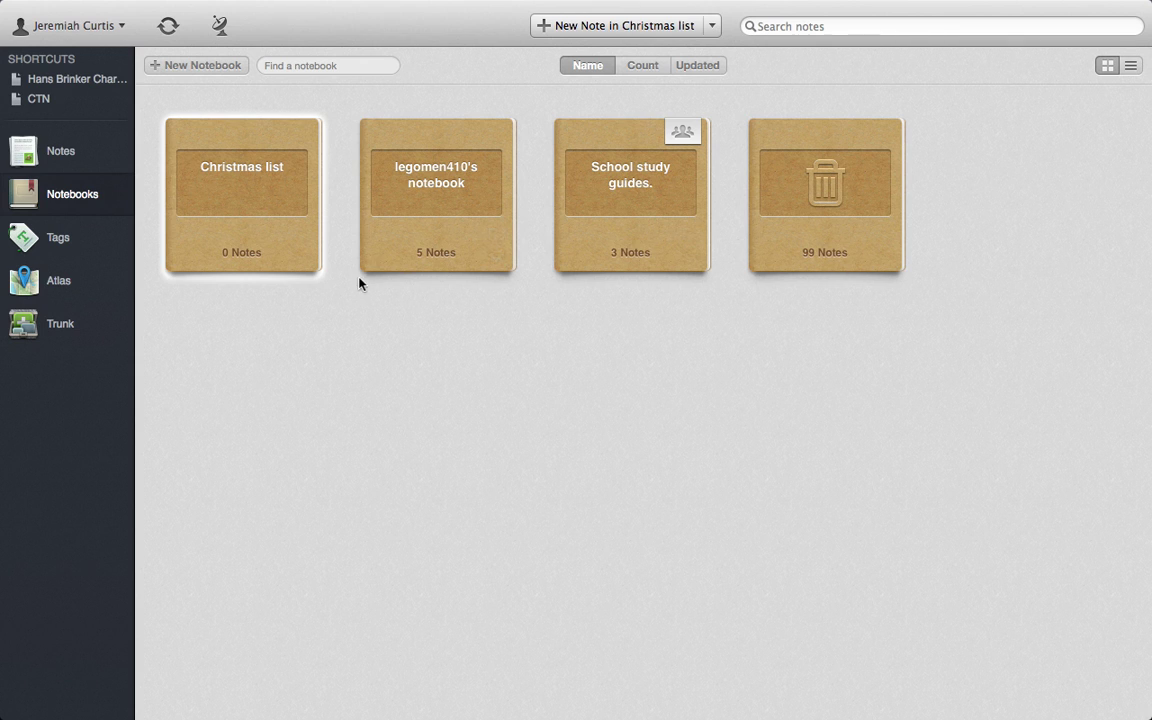
left_click(450, 249)
left_click(643, 239)
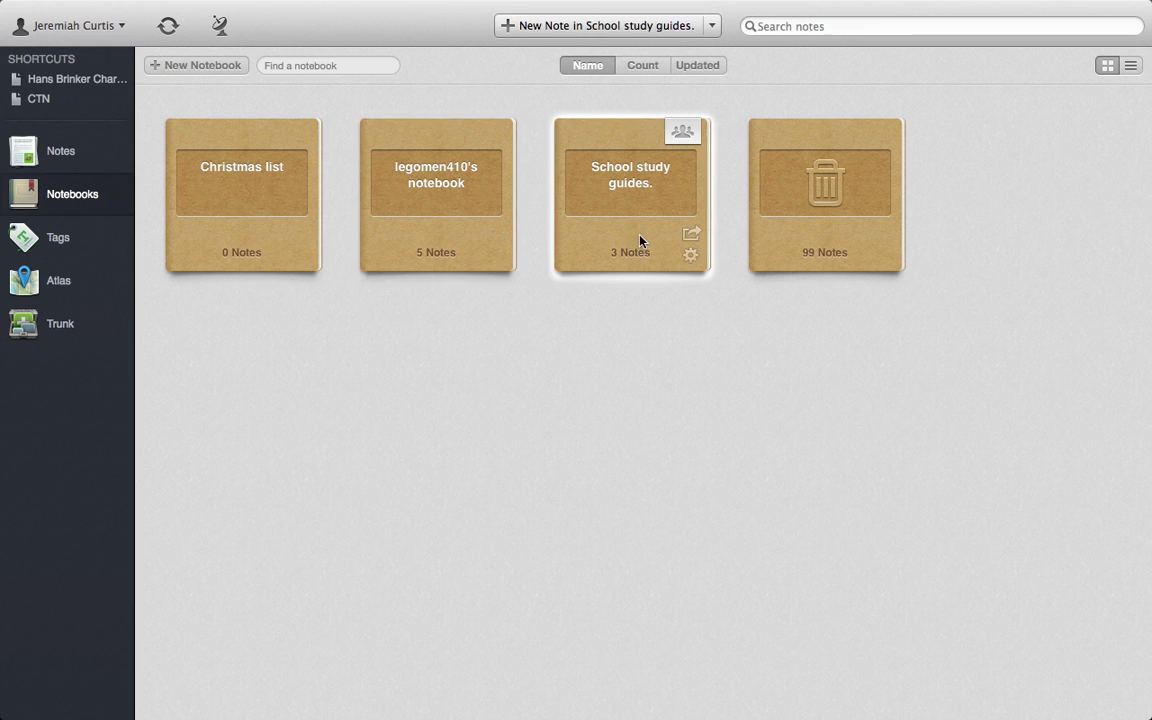
double_click(273, 226)
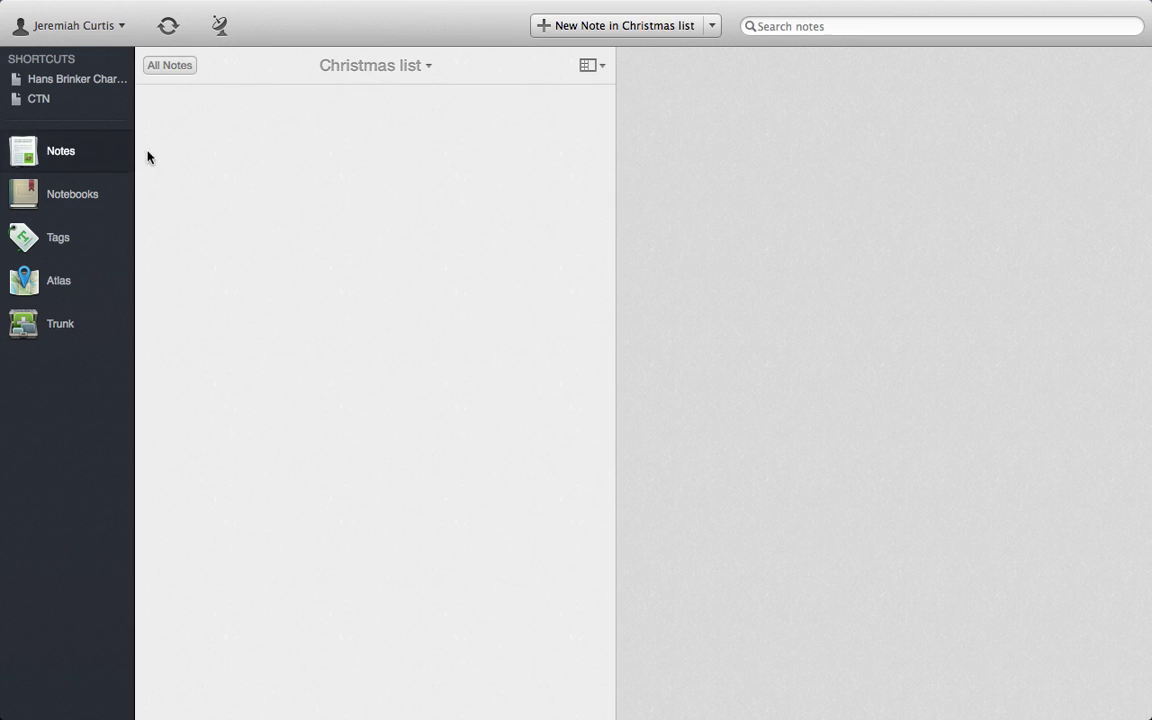
Revisit the notebooks overview, check the notebook switcher, and return to All Notes to look through the note cards
left_click(101, 208)
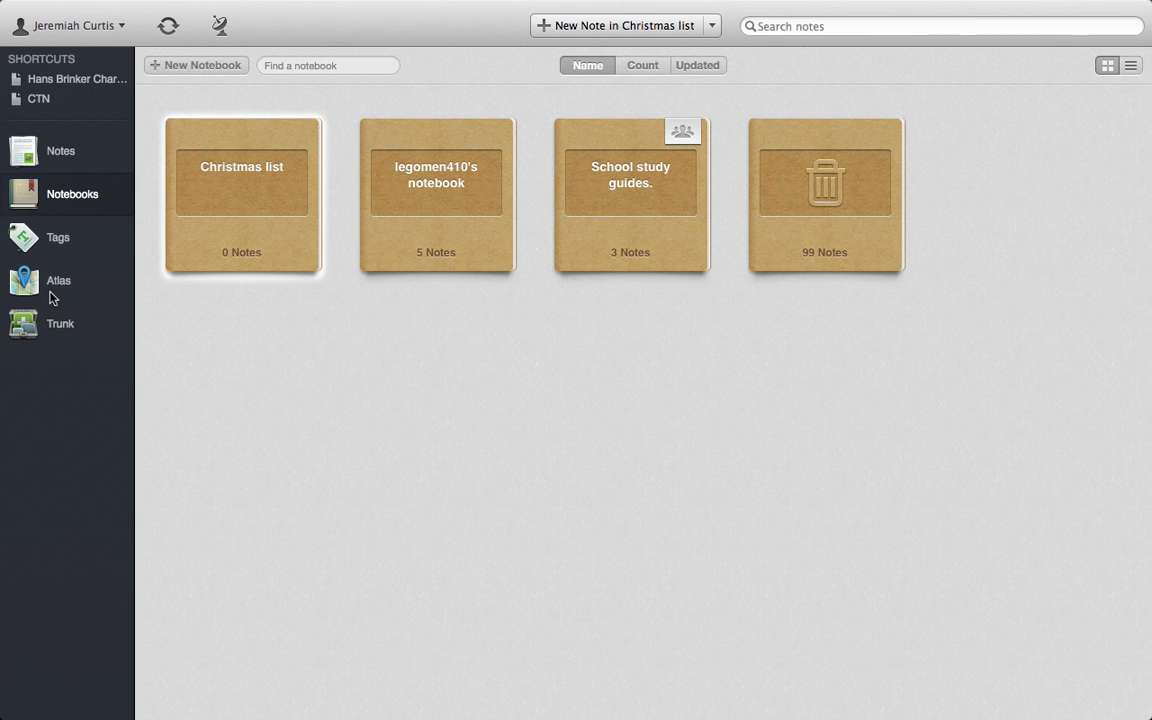
left_click(57, 160)
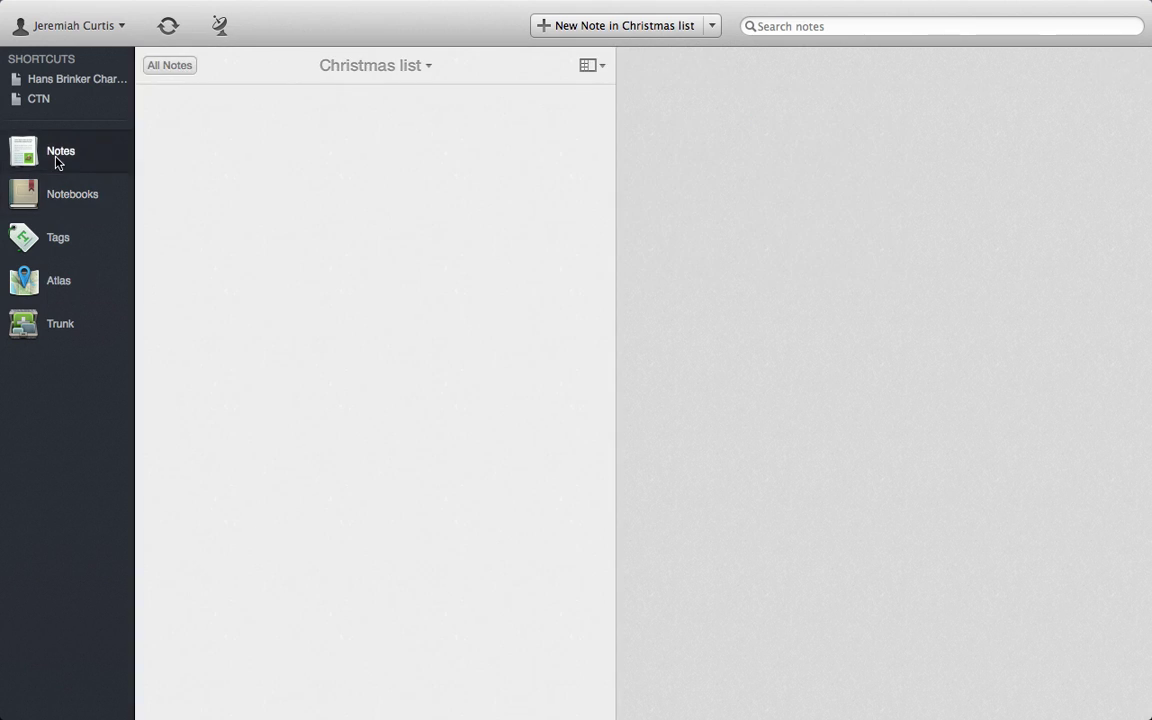
left_click(403, 70)
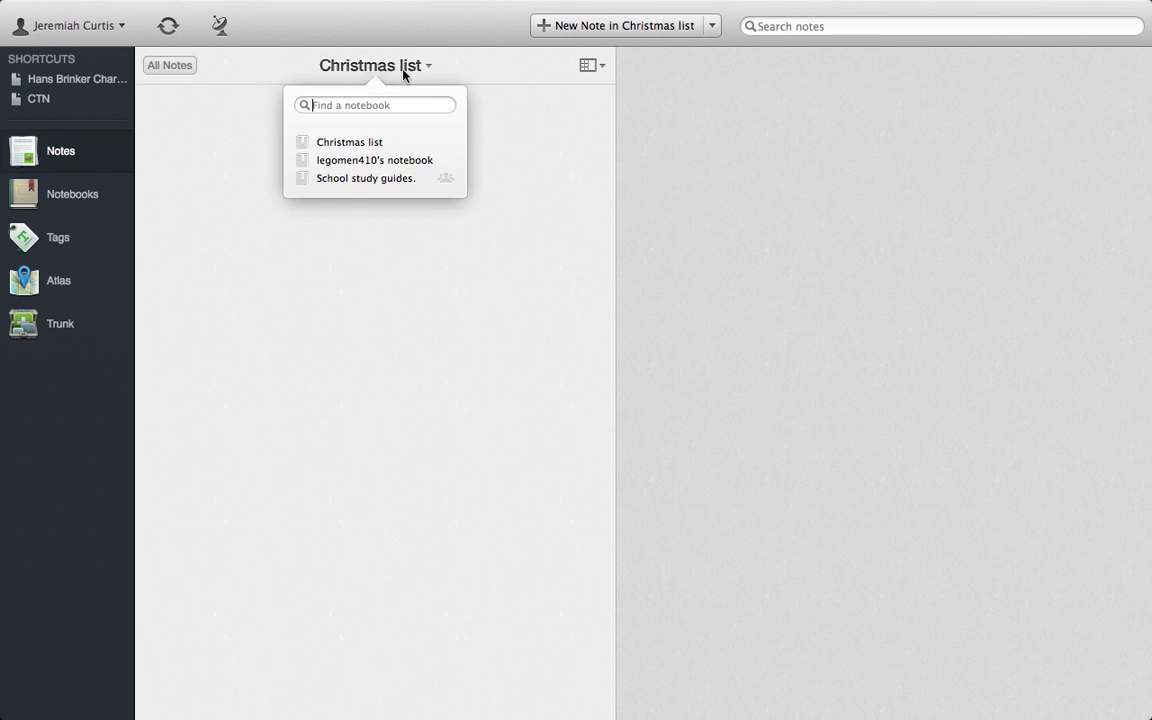
left_click(165, 66)
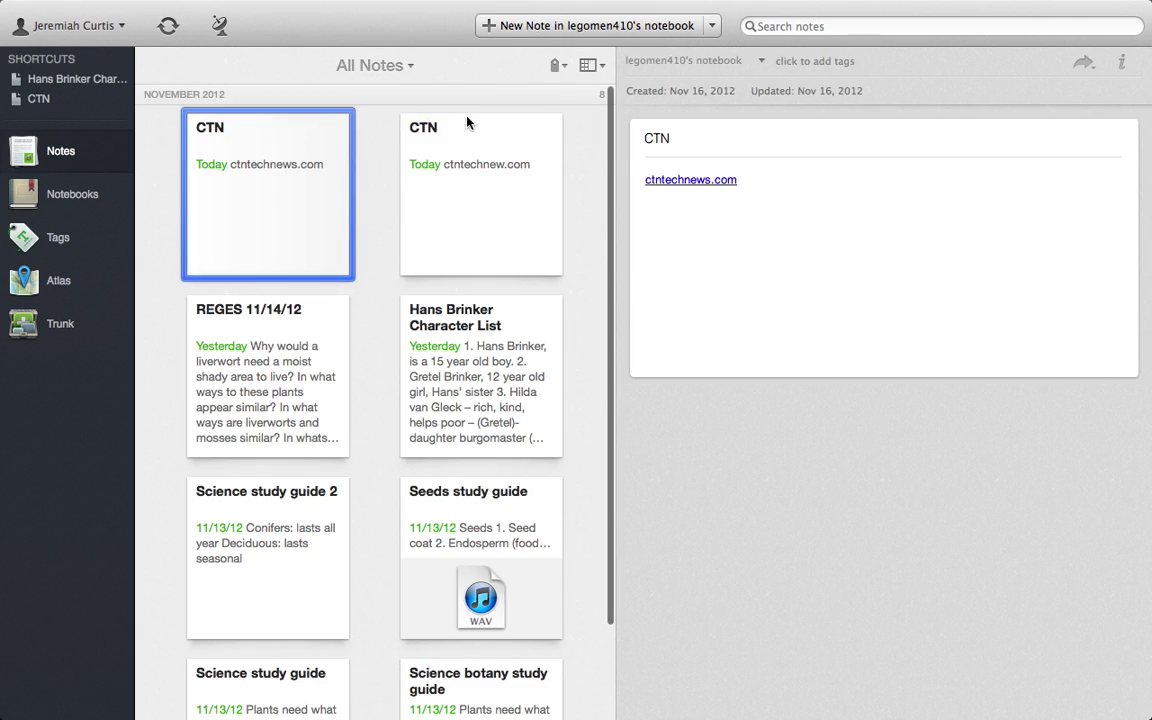
scroll(501, 242, "down", 2)
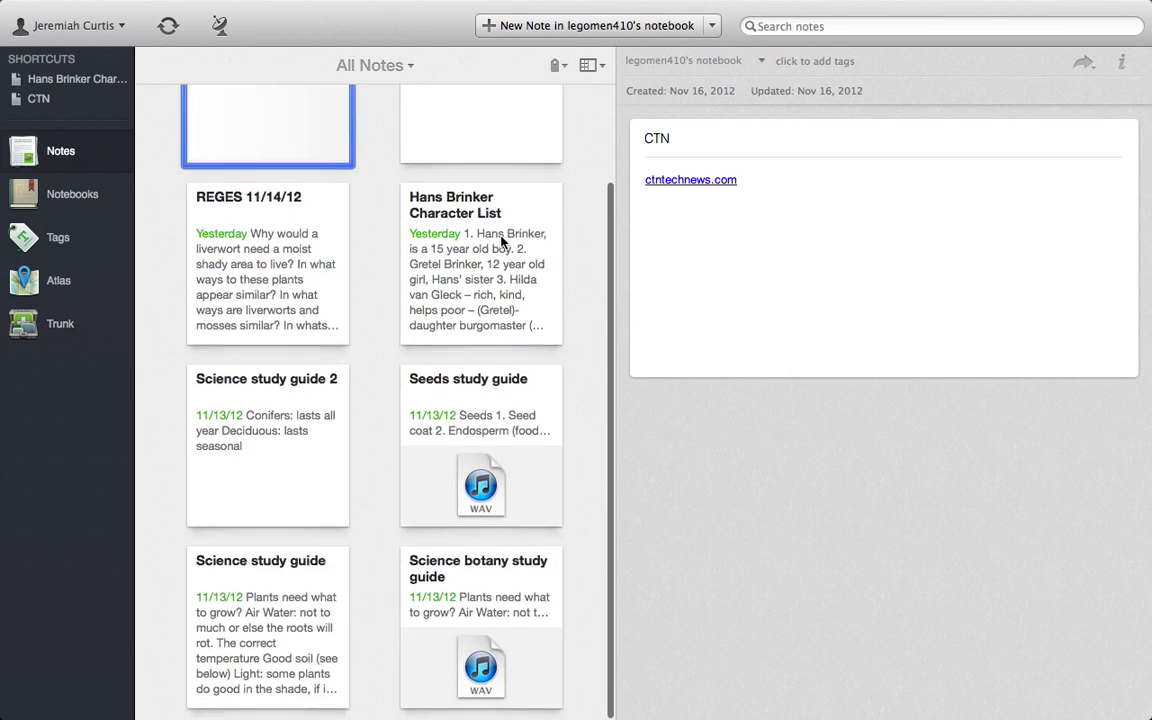
scroll(501, 242, "up", 2)
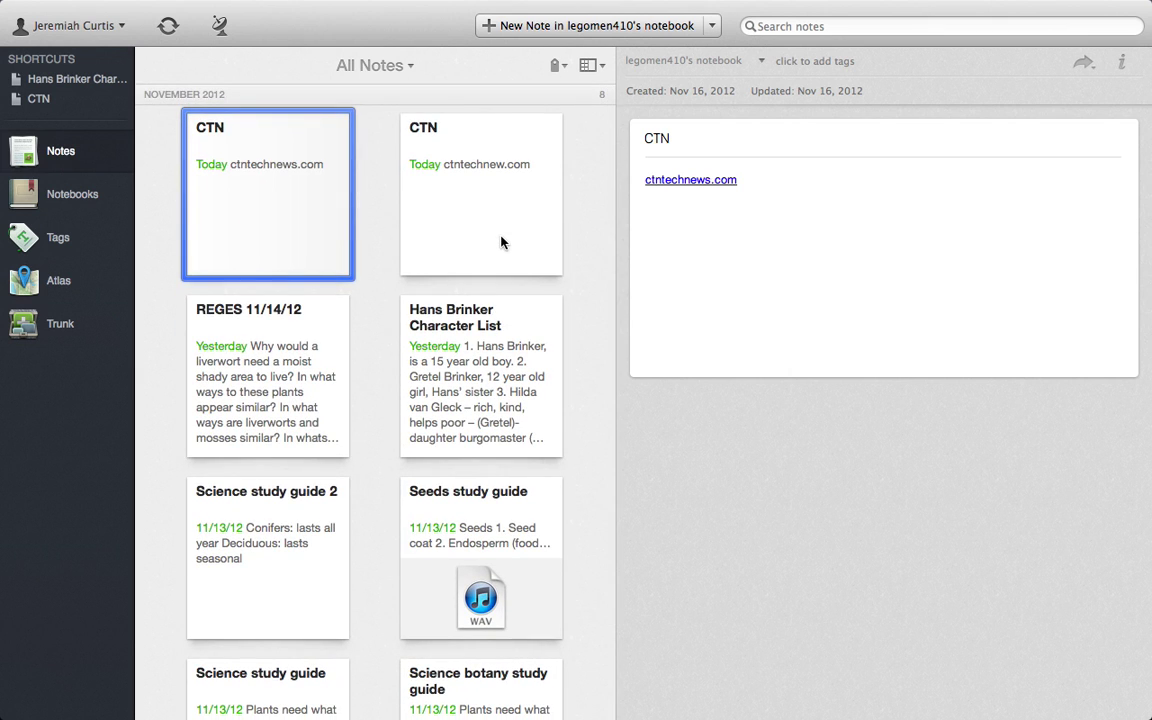
scroll(501, 242, "down", 5)
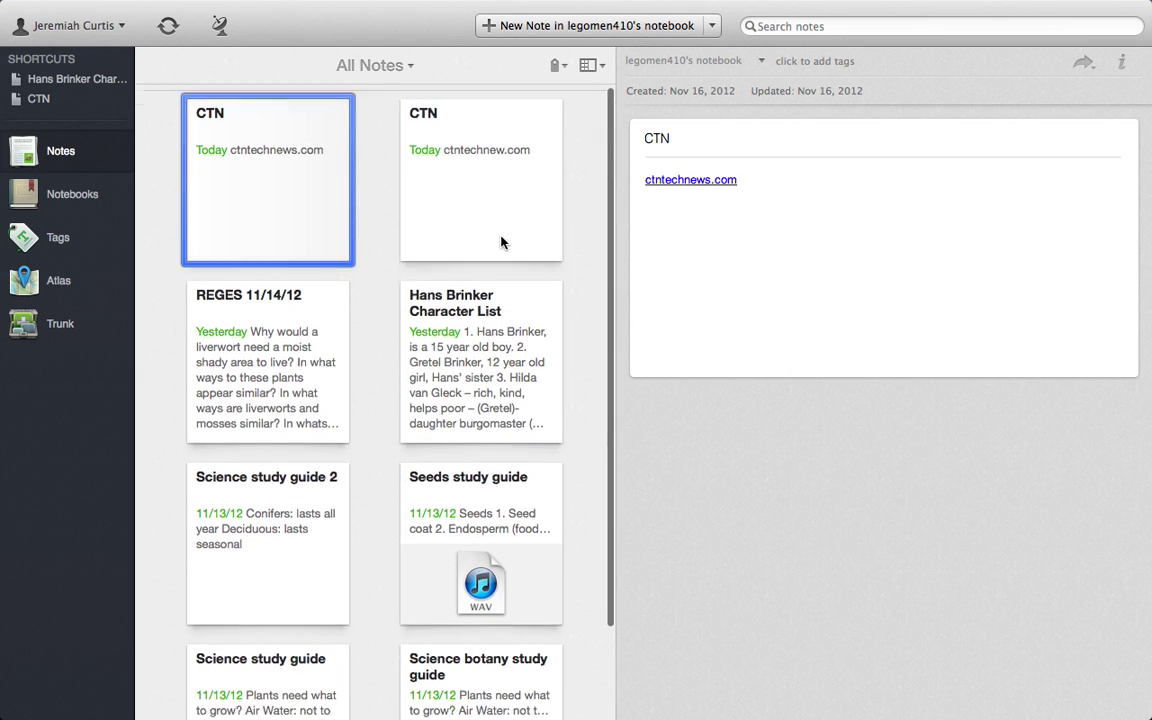
scroll(501, 242, "up", 5)
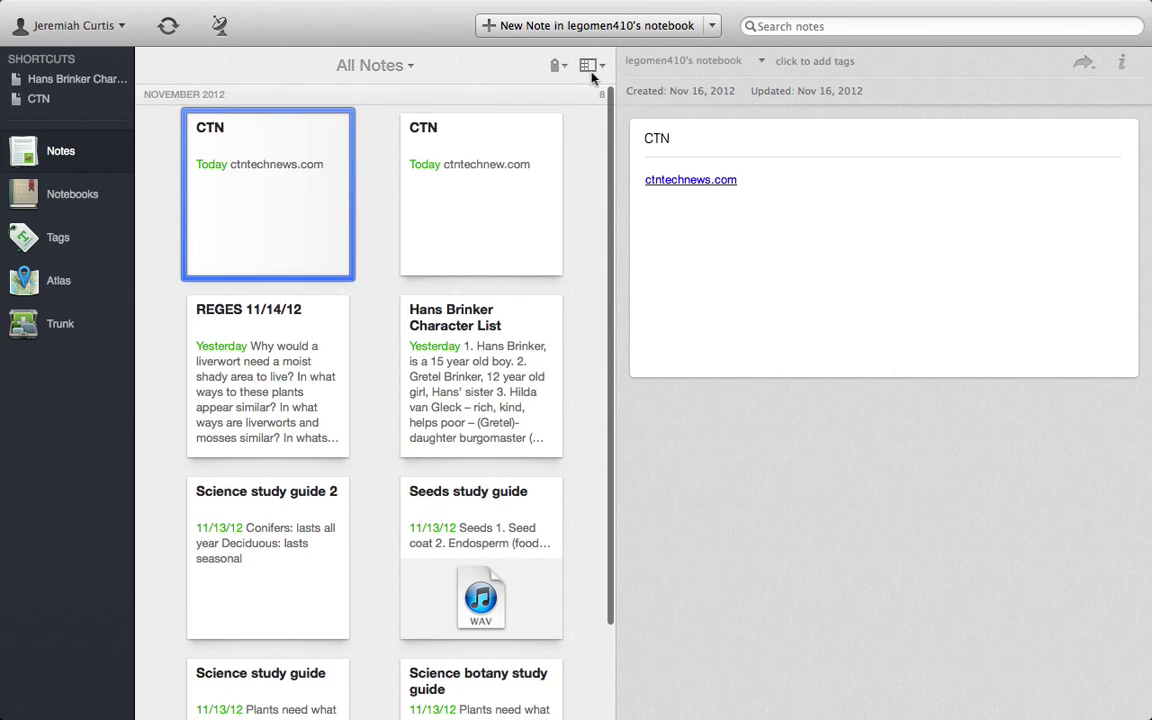
Show the note list in Snippet View, and return it to Card View
left_click(591, 68)
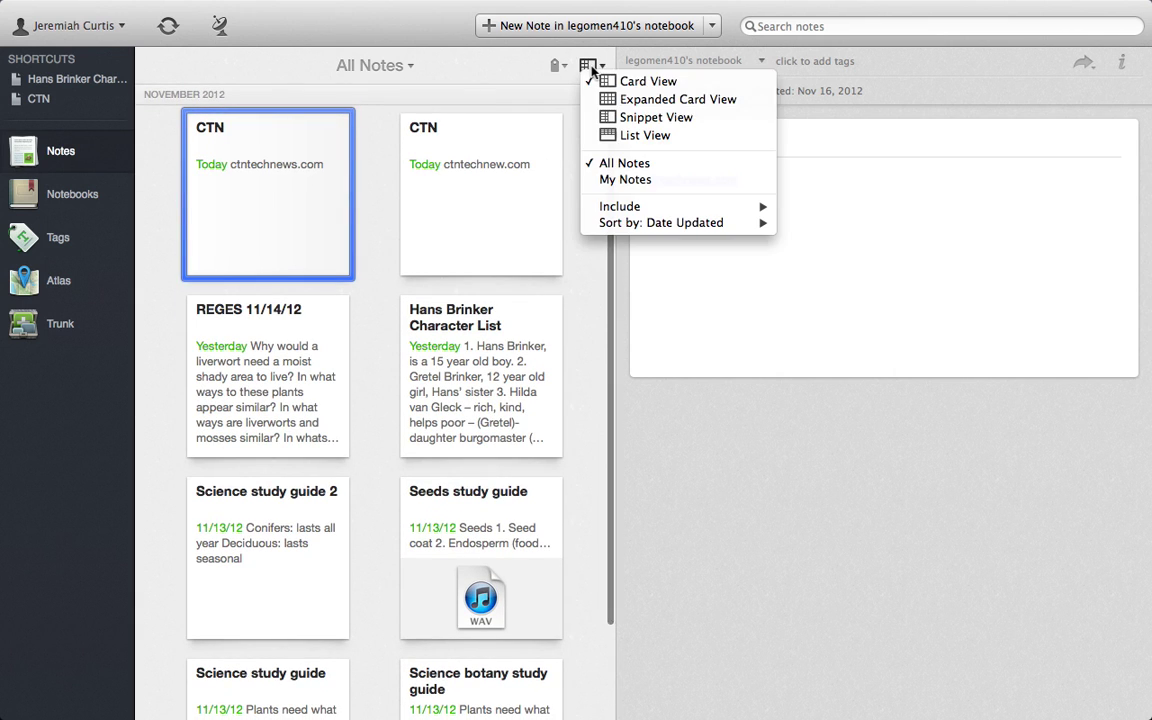
left_click(636, 118)
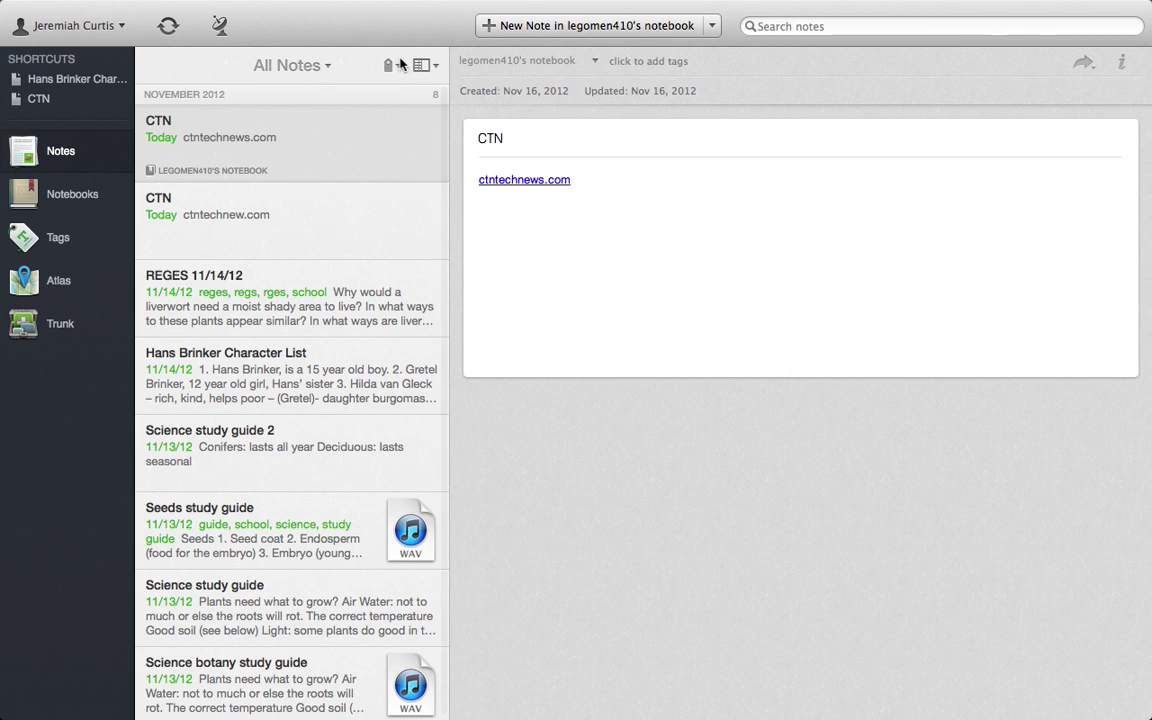
left_click(419, 65)
left_click(440, 78)
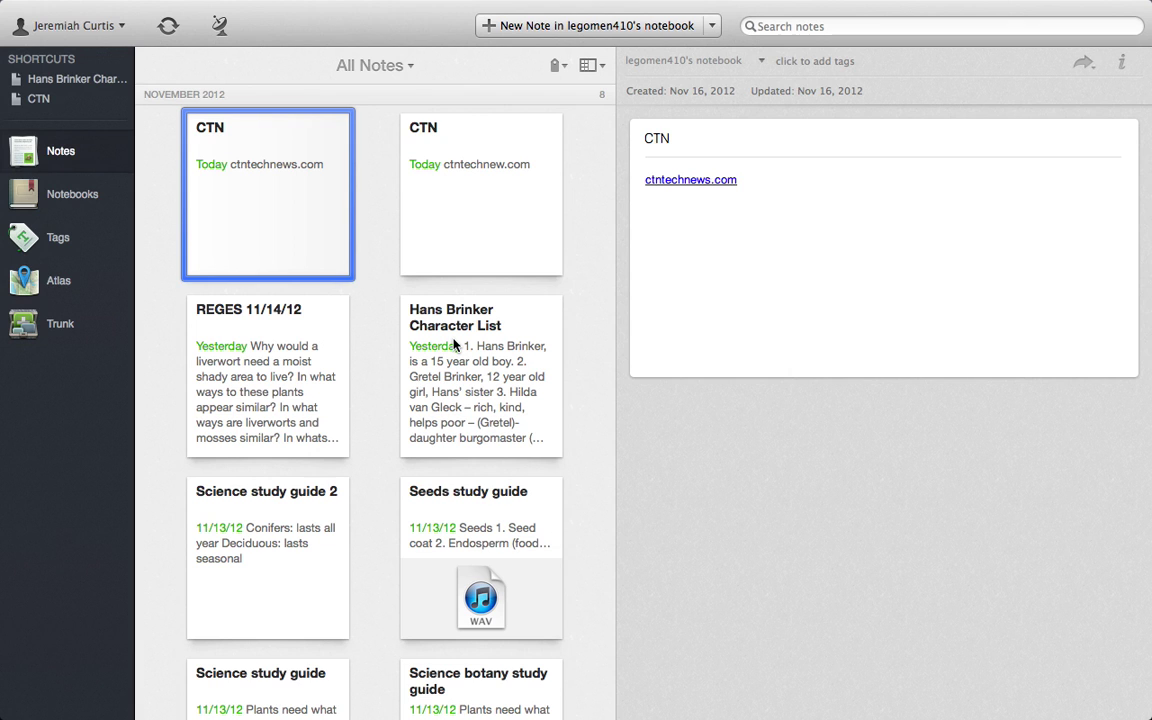
Show the notes in Expanded Card View, followed by Snippet View
left_click(601, 66)
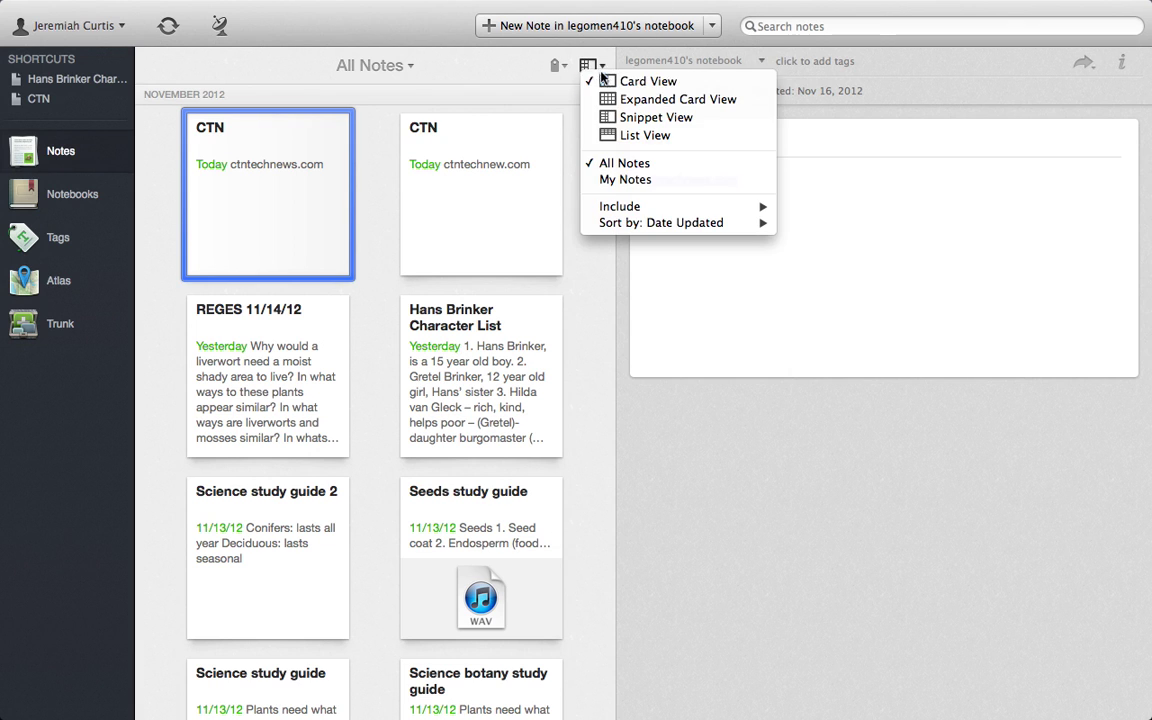
left_click(625, 56)
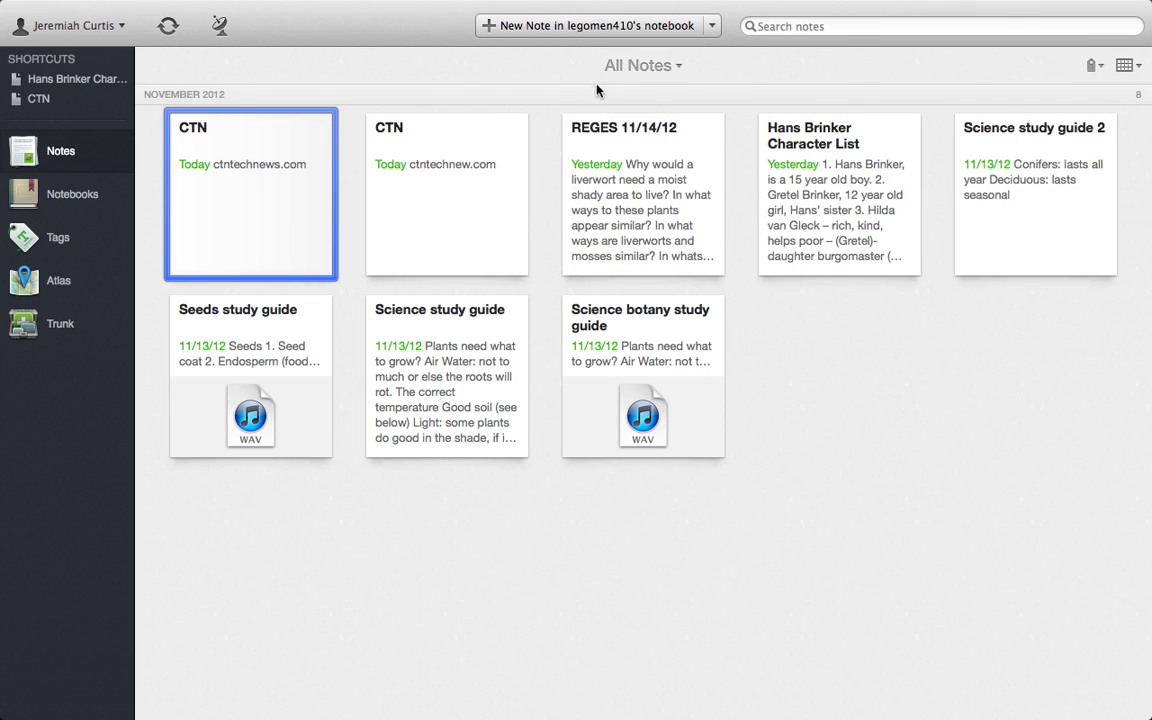
left_click(1127, 65)
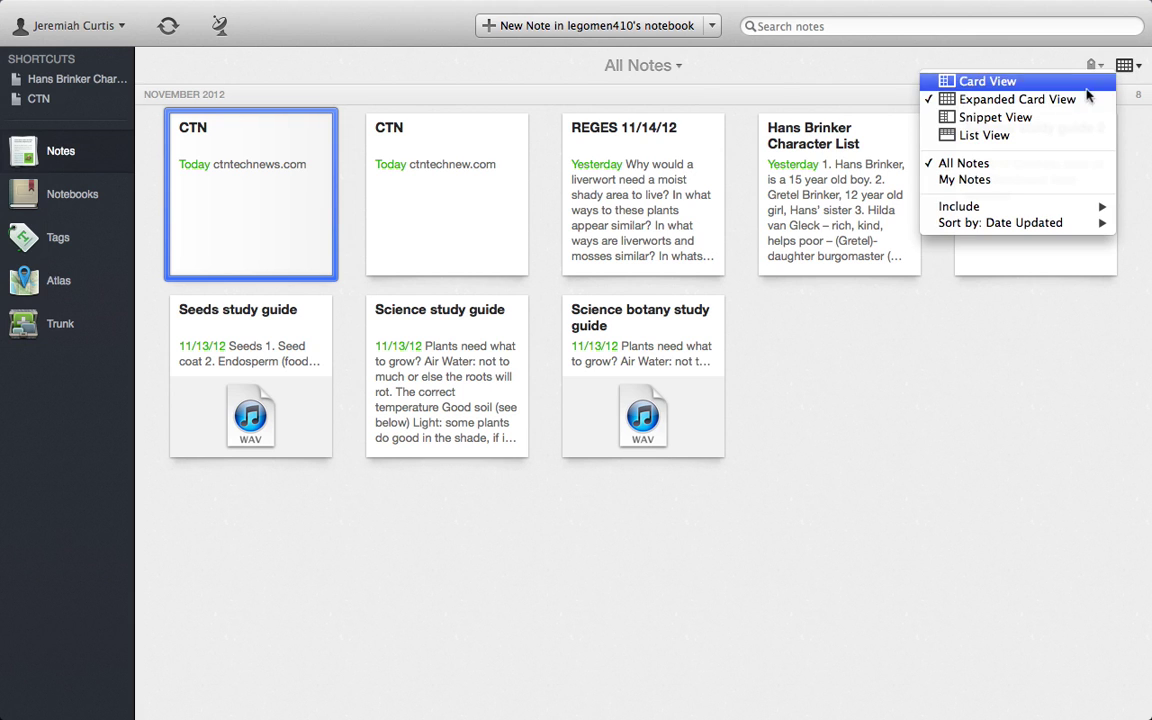
left_click(1064, 117)
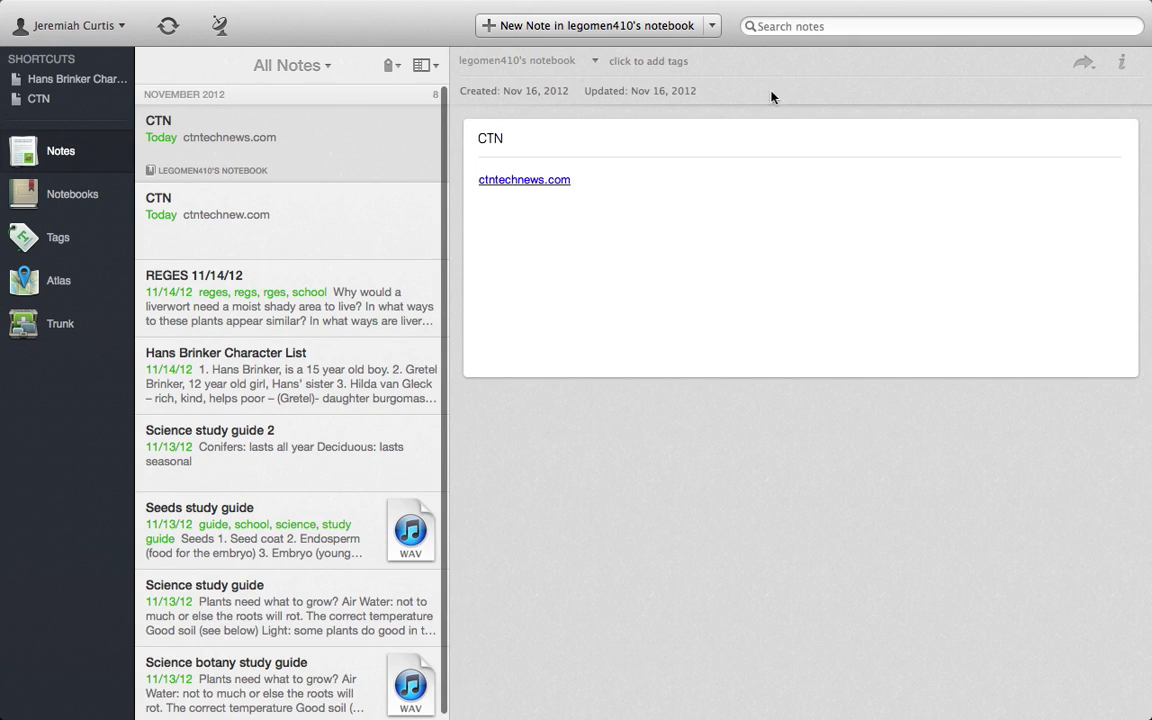
Show the notes in List View, and switch back to Card View
left_click(424, 65)
left_click(462, 136)
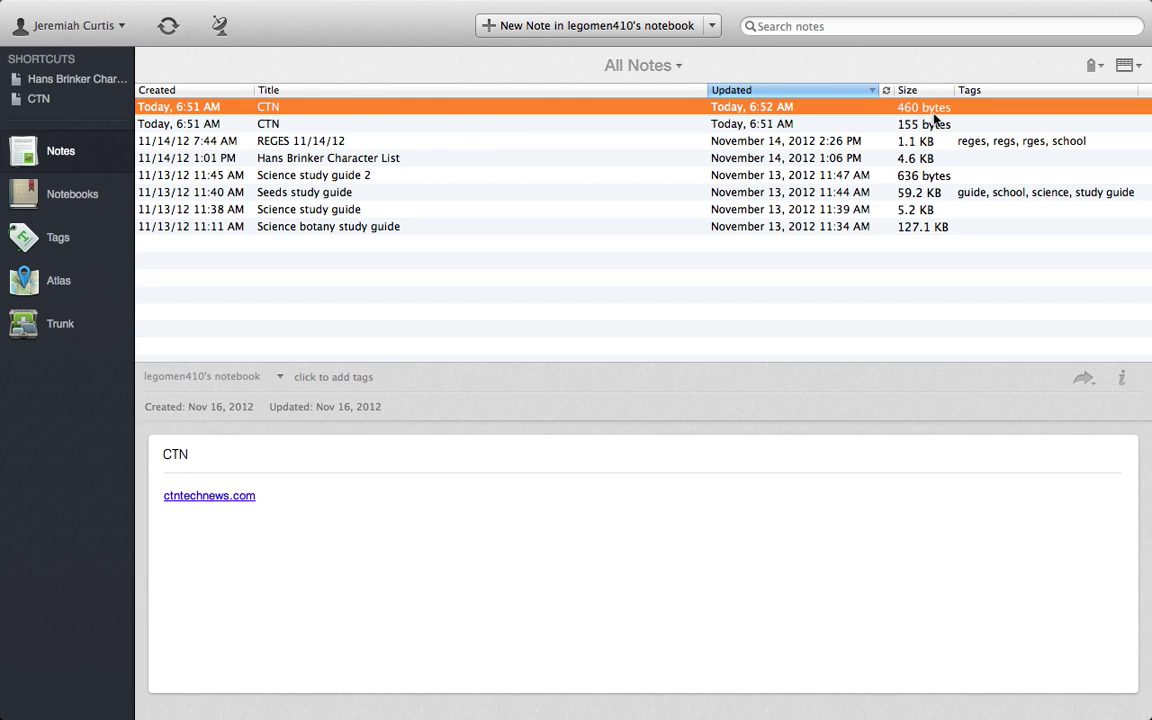
left_click(1126, 65)
left_click(1045, 80)
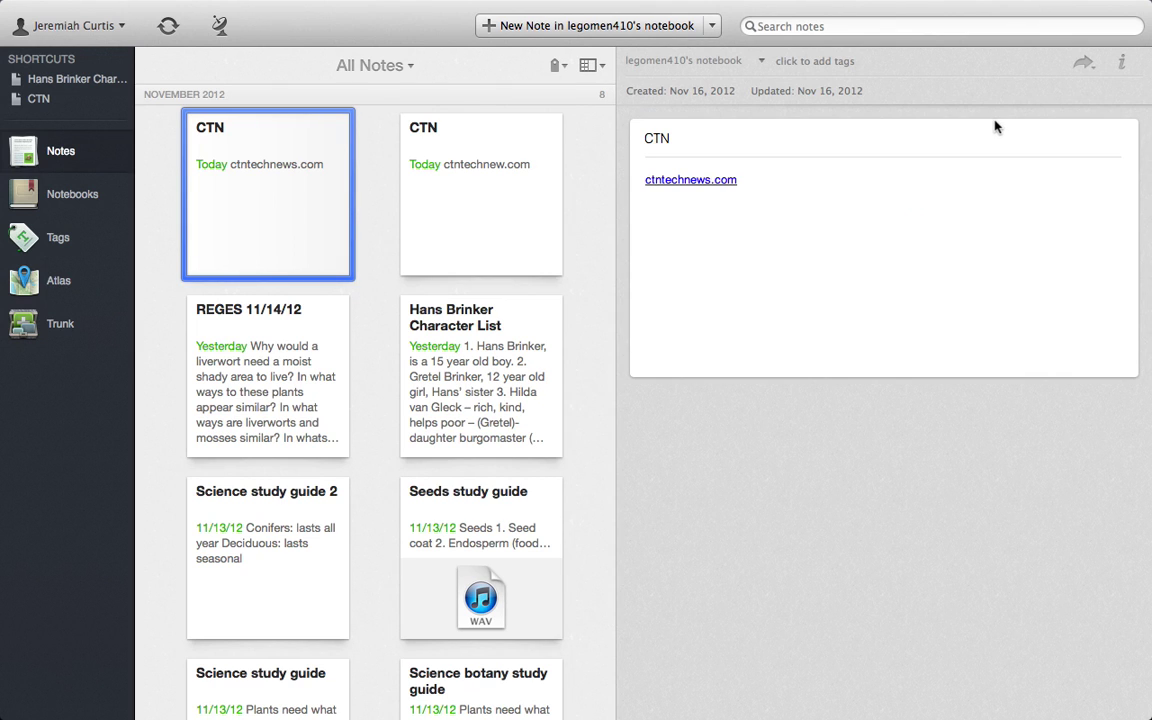
View the list of tags, and browse the Trunk page's featured apps, gear and how-to guides
left_click(55, 237)
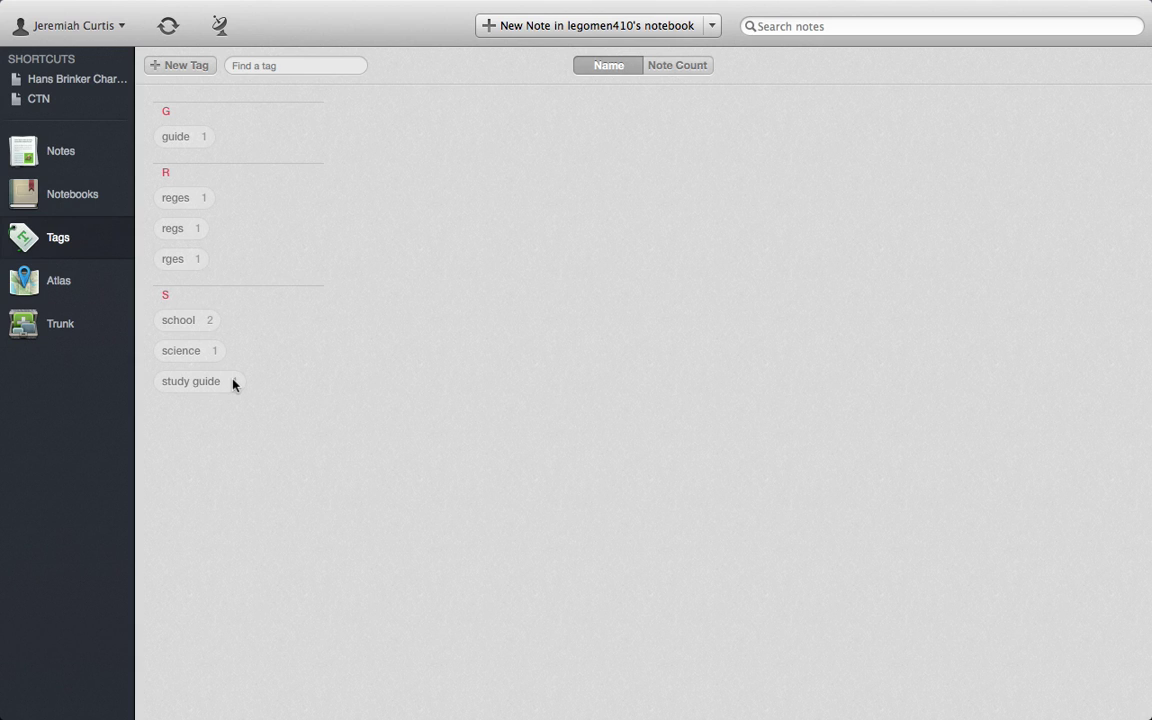
left_click(75, 333)
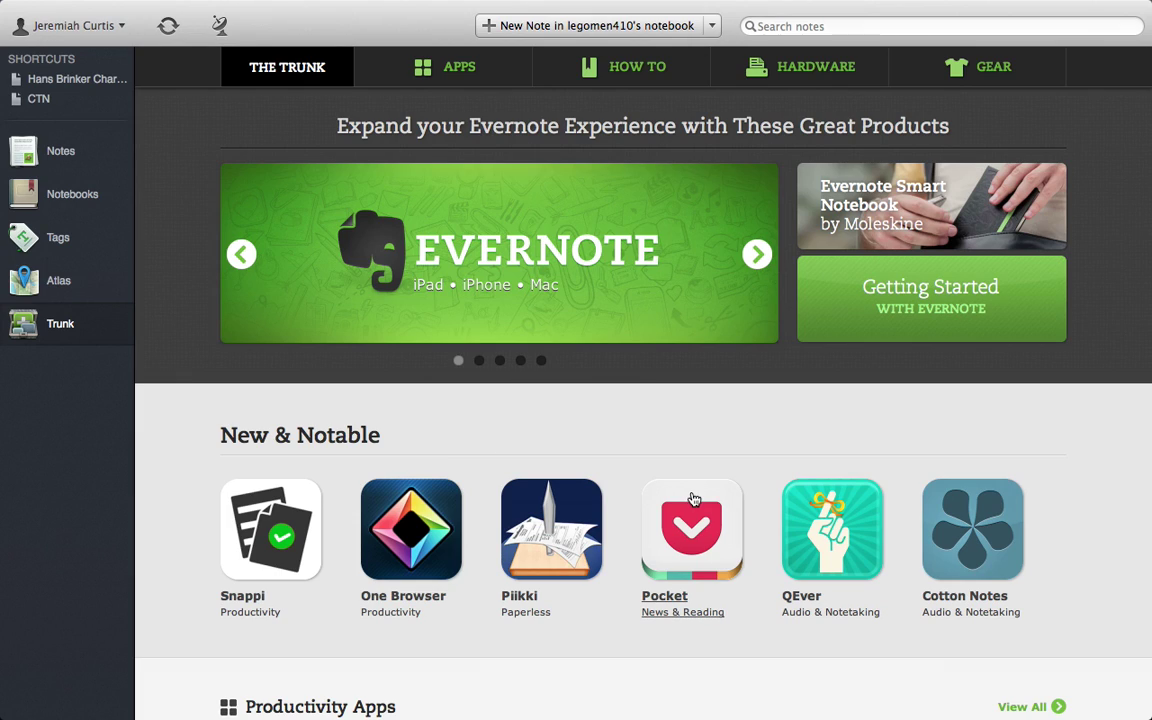
scroll(694, 499, "down", 4)
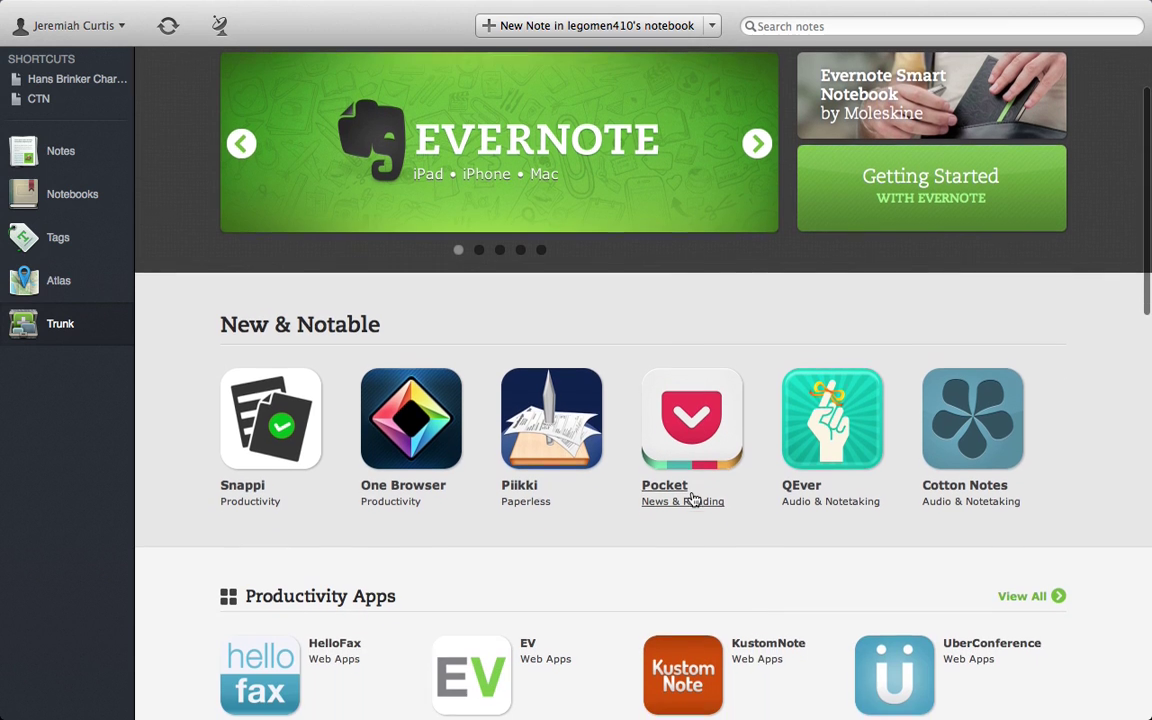
scroll(694, 499, "down", 3)
scroll(694, 499, "down", 10)
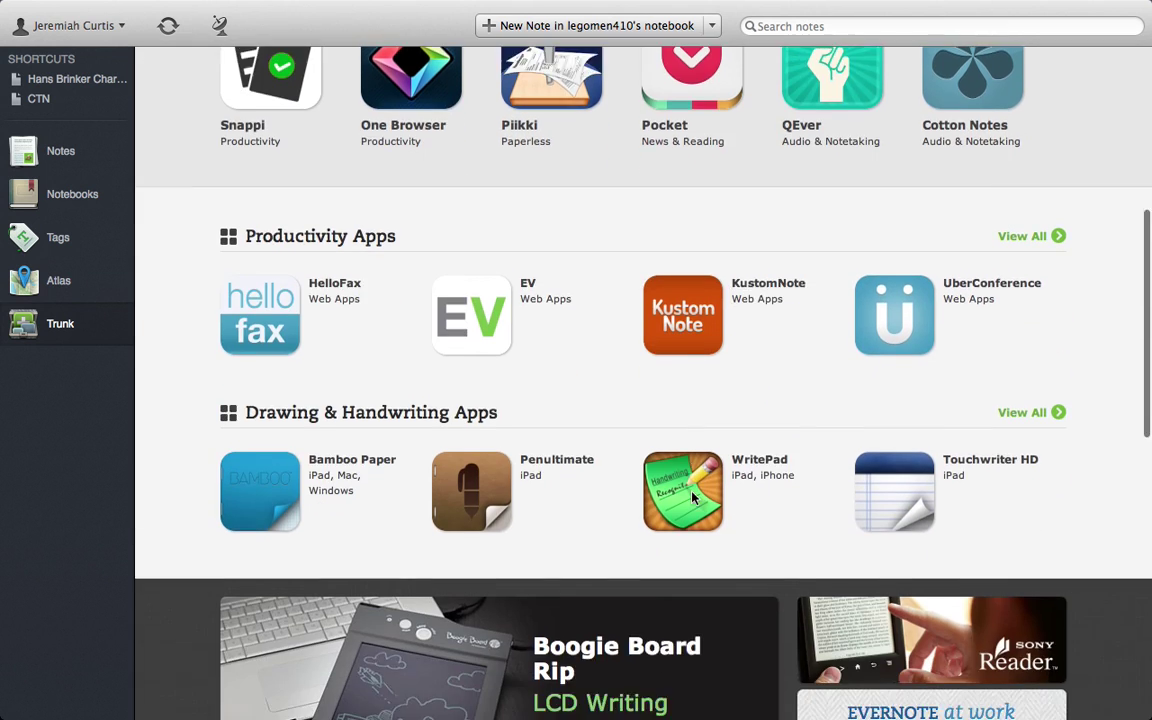
scroll(694, 499, "down", 5)
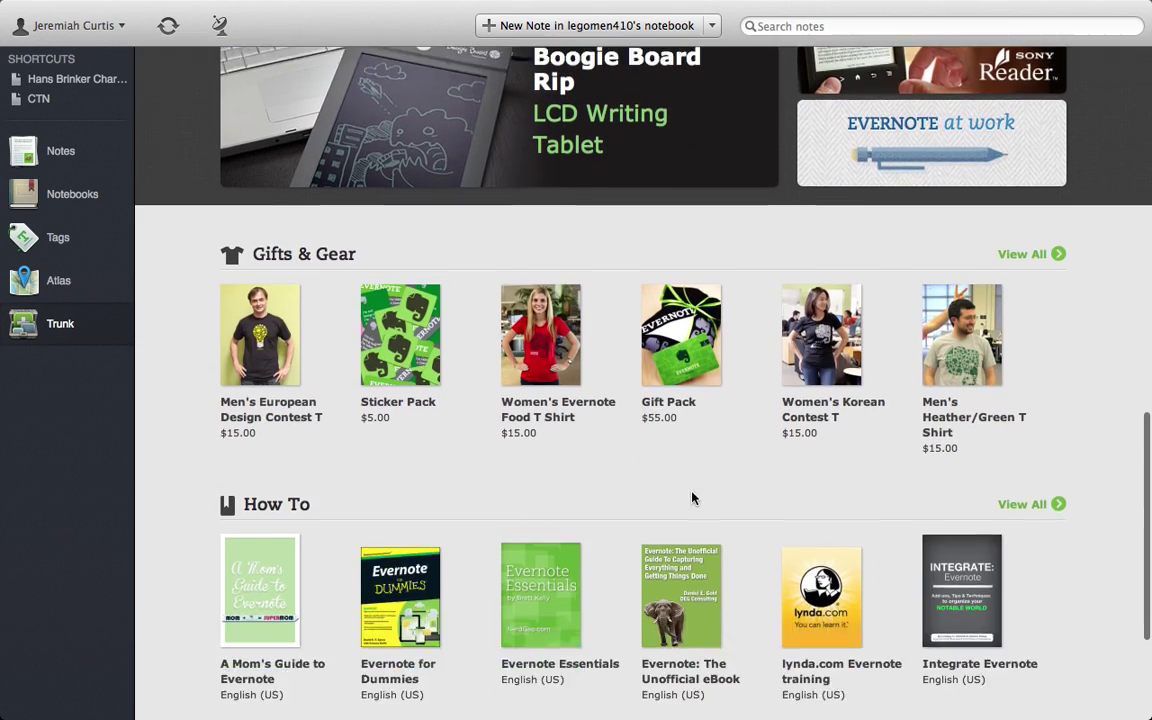
scroll(694, 497, "up", 10)
scroll(694, 497, "up", 10)
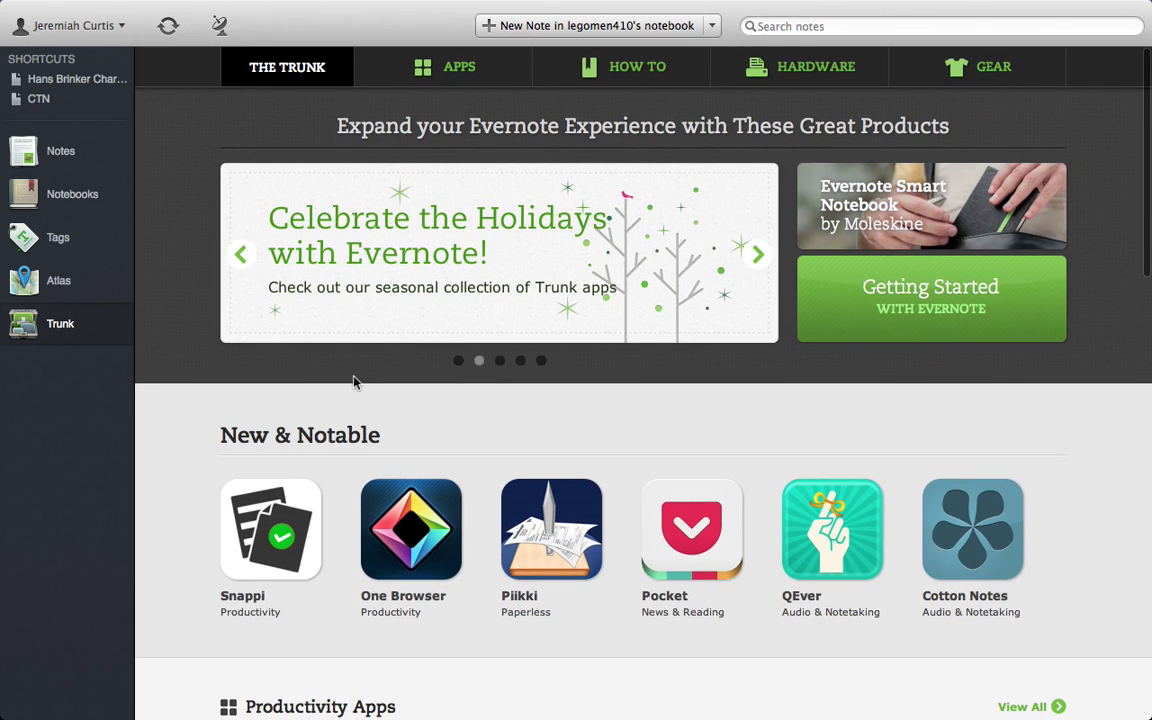
Return to the notes and search them for "school"
left_click(68, 160)
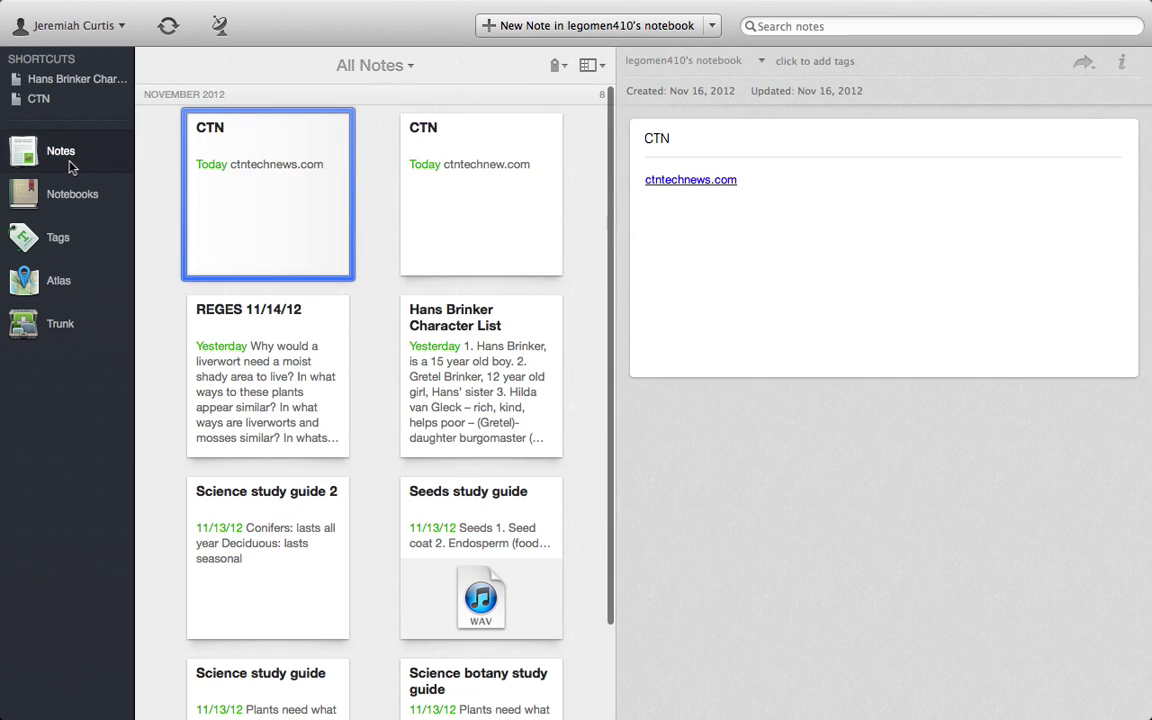
left_click(840, 26)
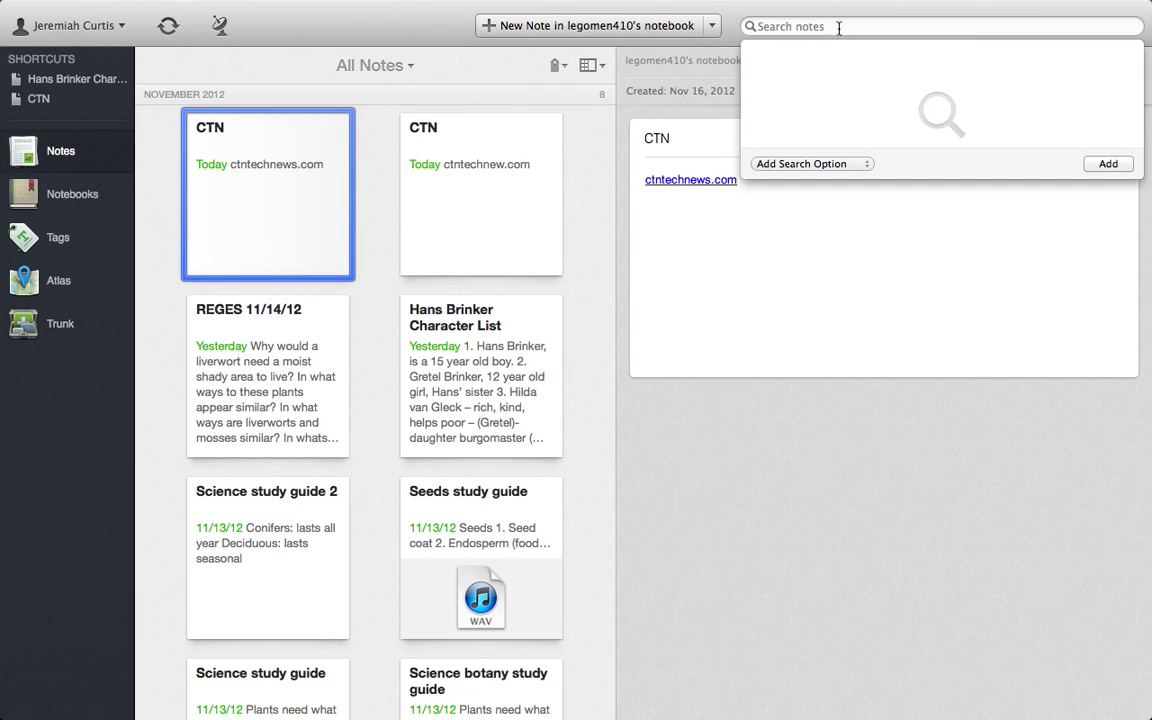
type("sch")
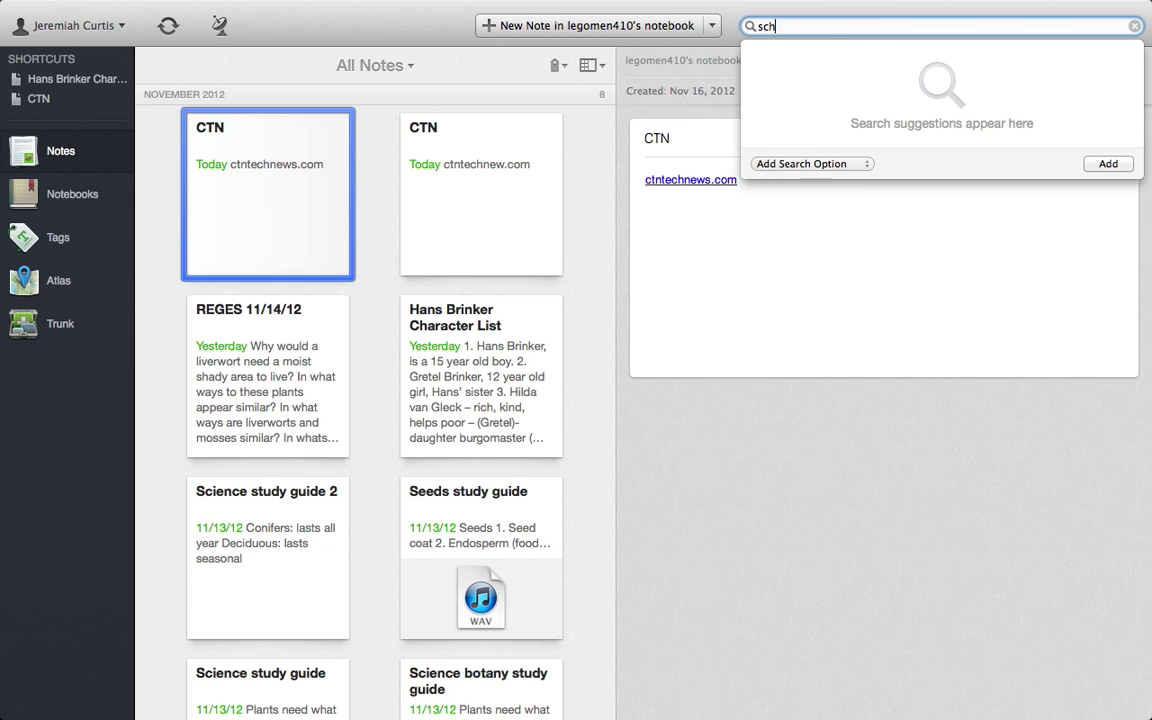
type("ool")
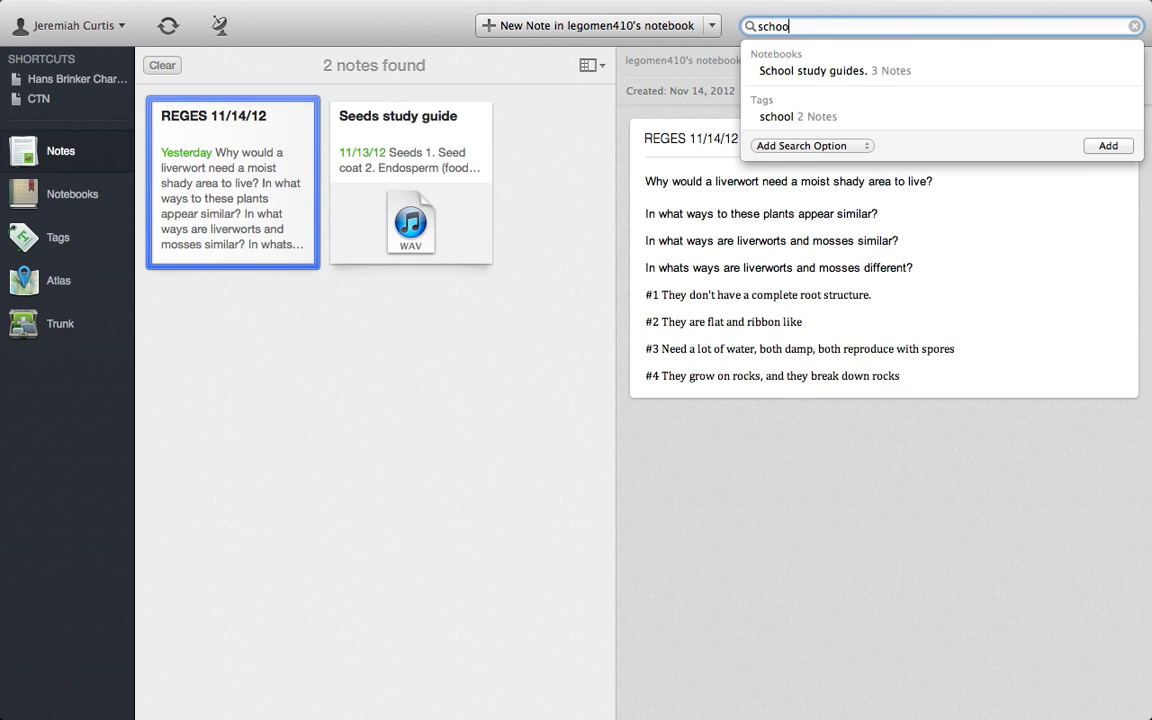
Shorten the search term to "sc" to view broader suggestions, and clear the search to show all notes
key("BackSpace")
key("BackSpace")
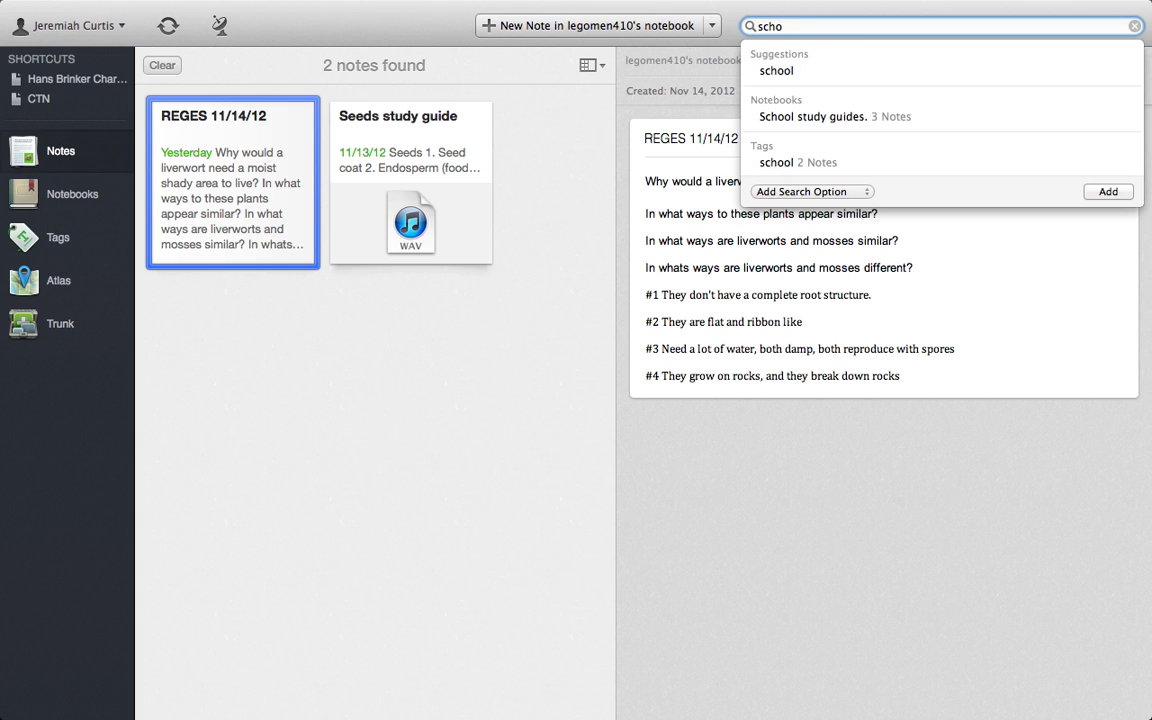
key("BackSpace")
key("BackSpace")
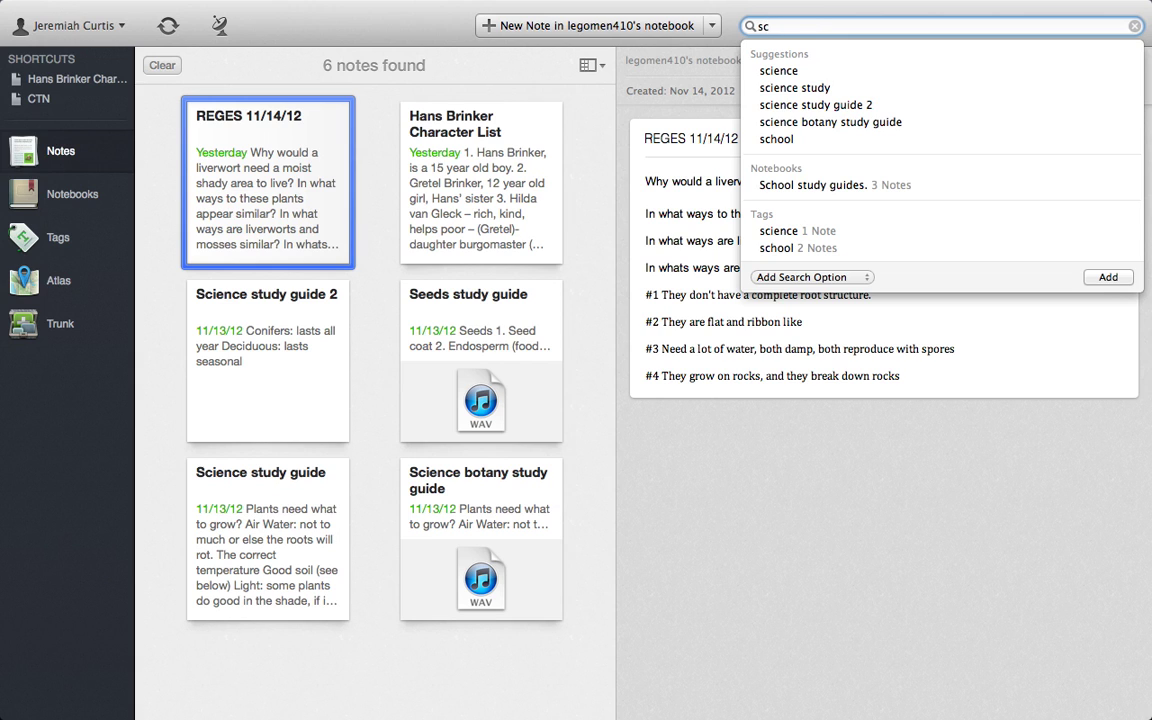
key("BackSpace")
key("BackSpace")
left_click(835, 540)
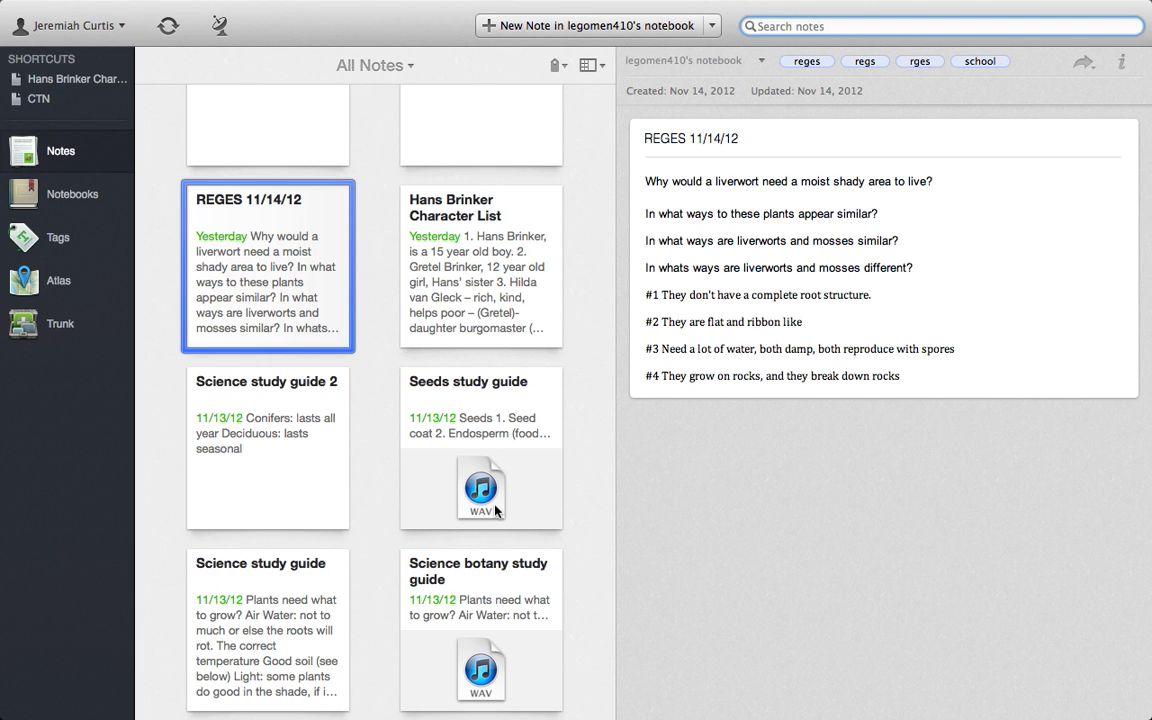
Open the CTN note with the ctntechnews.com link in a separate window, enlarge that window to view its formatting options, and close it
scroll(494, 511, "up", 3)
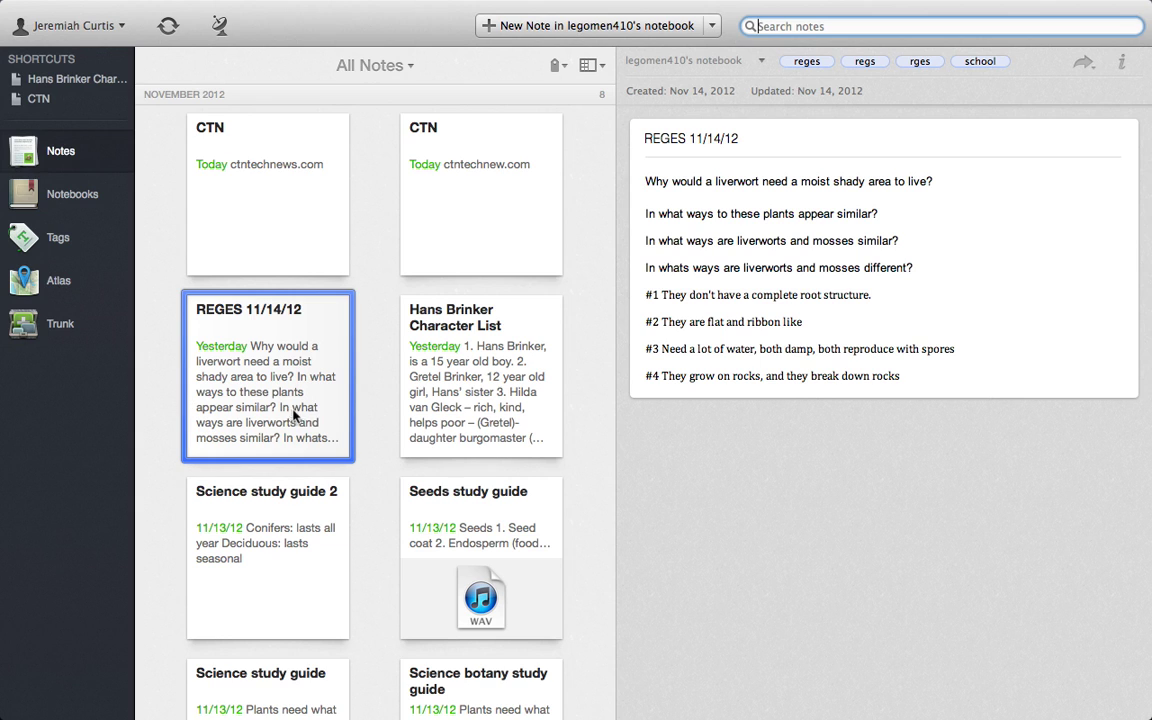
left_click(270, 258)
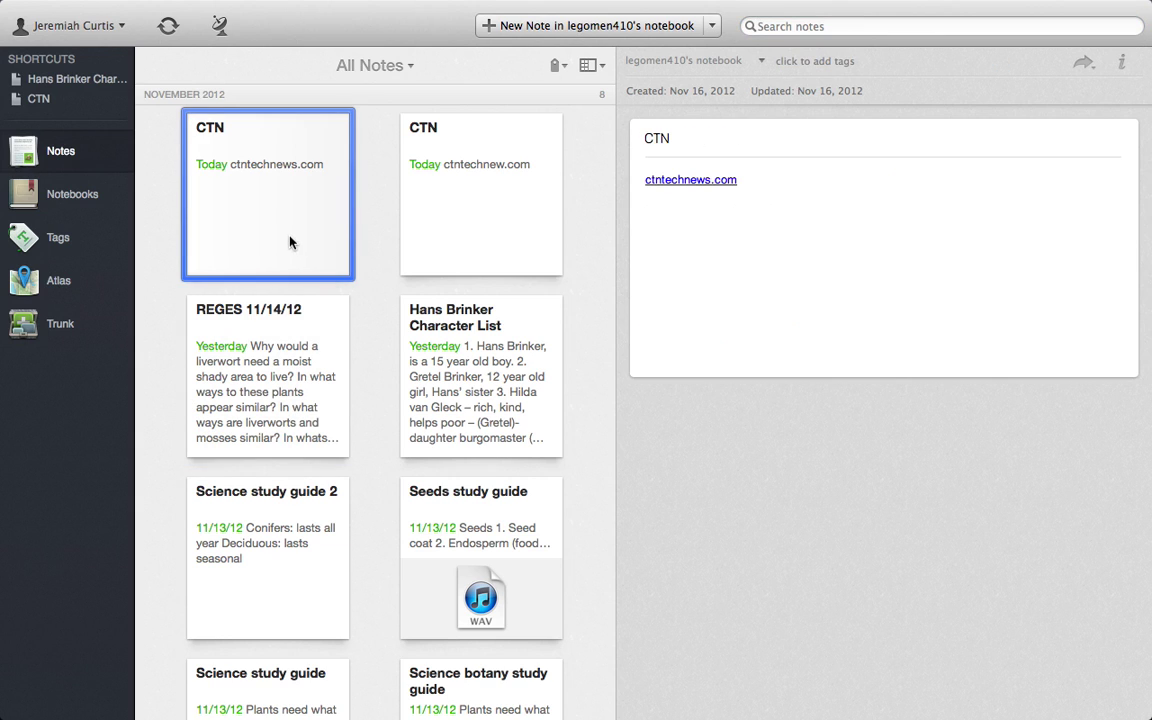
double_click(289, 238)
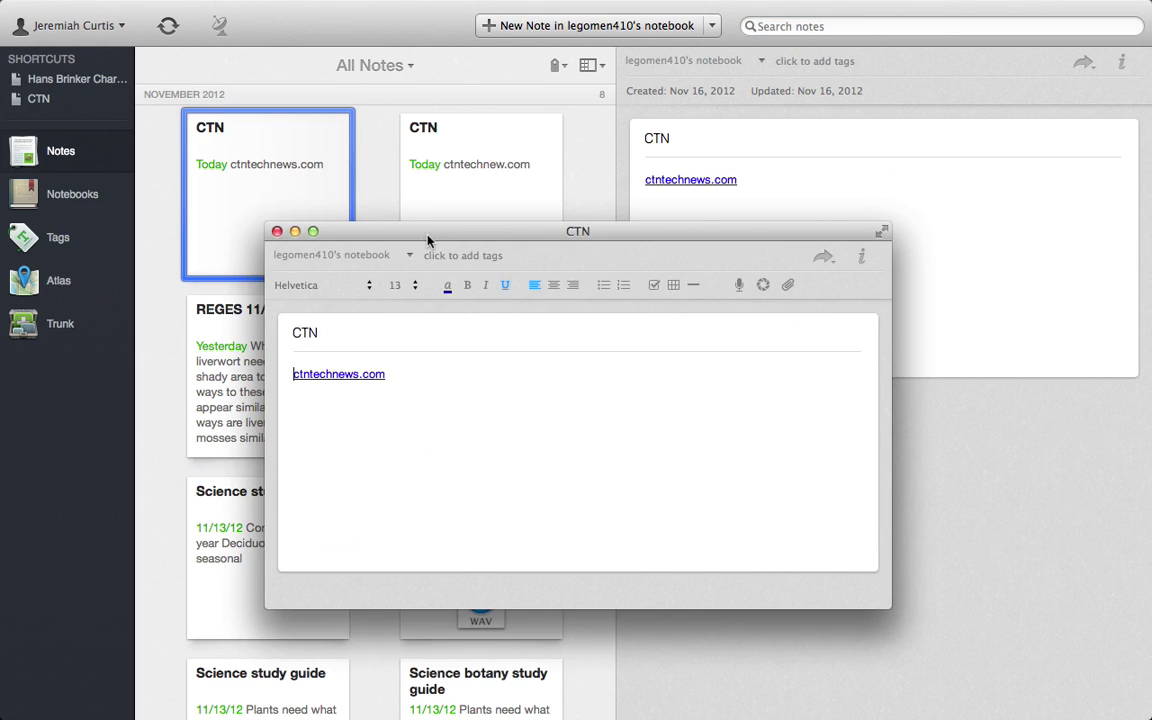
left_click_drag(427, 238, 362, 91)
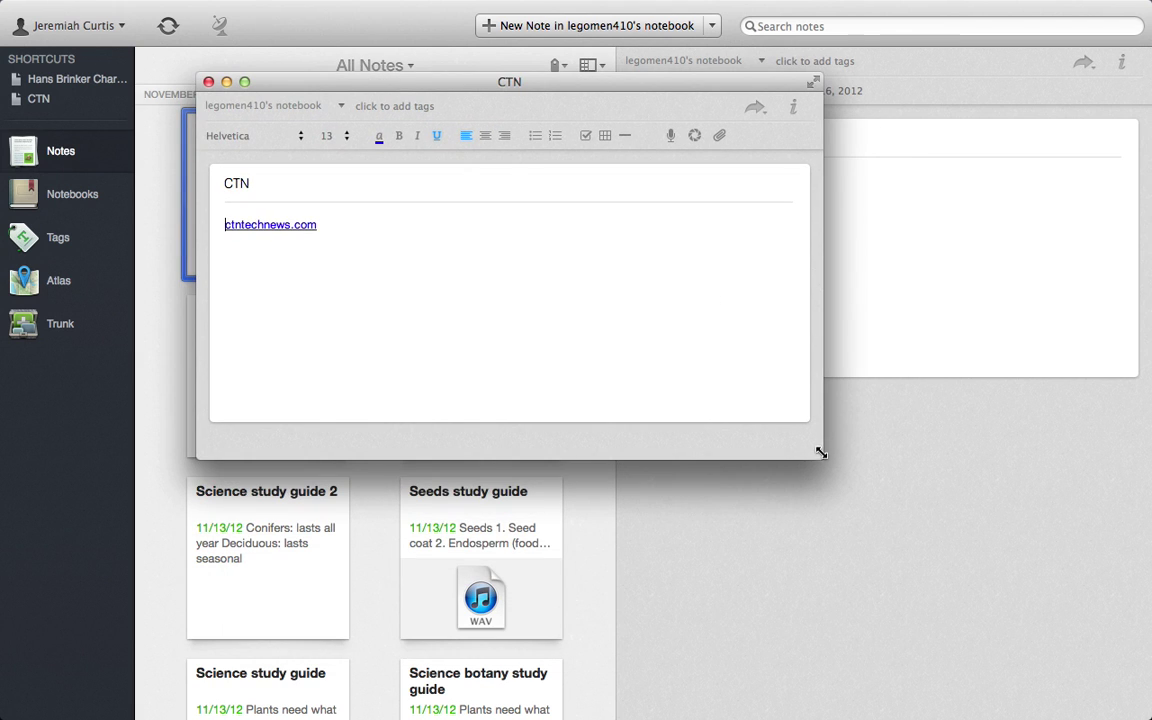
left_click_drag(821, 457, 1140, 716)
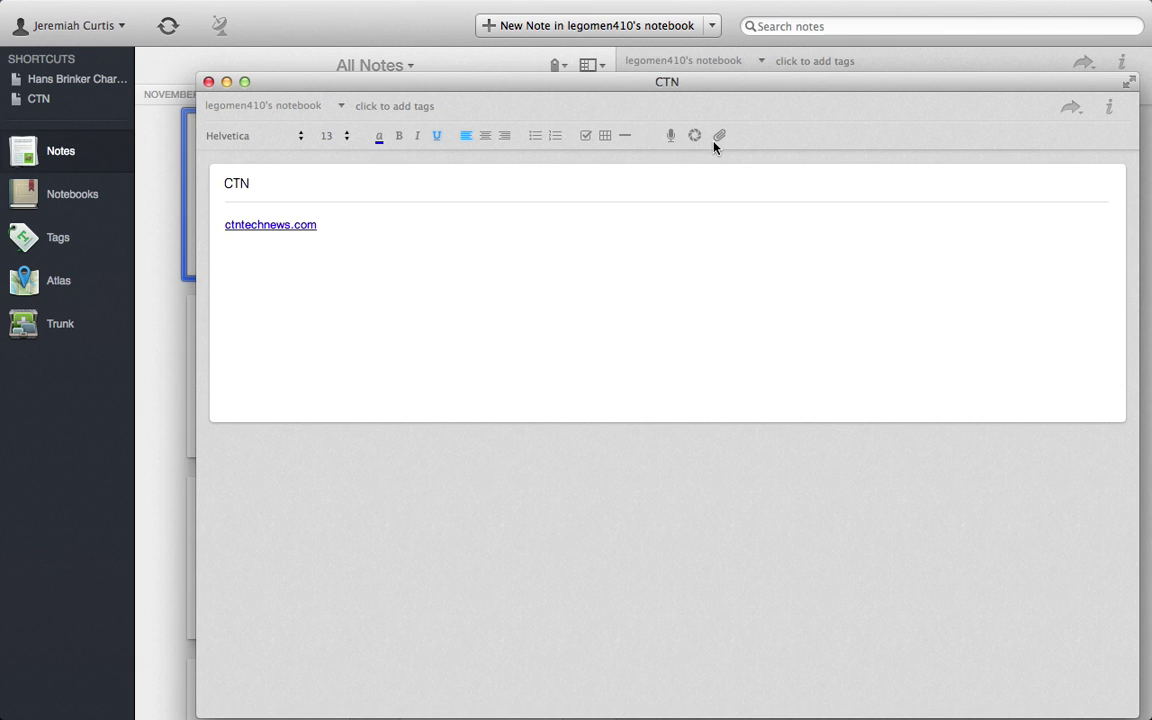
left_click(208, 82)
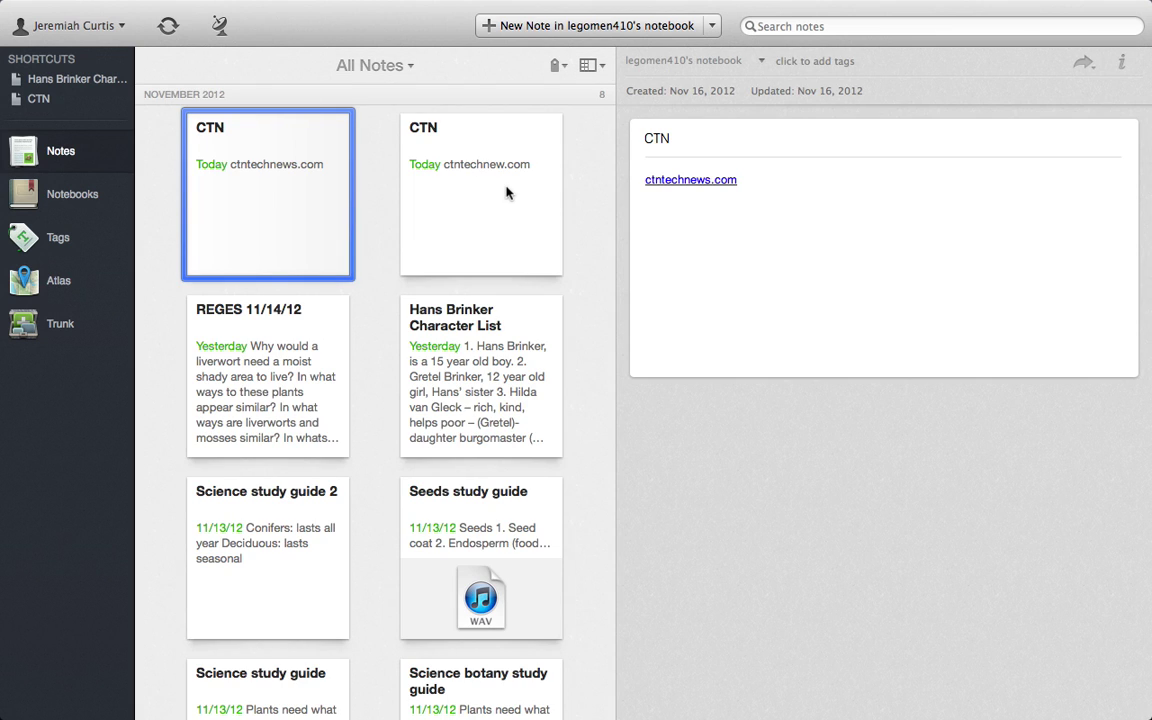
Take the main window out of full screen and back into it, and widen the note list column slightly
mouse_move(900, 4)
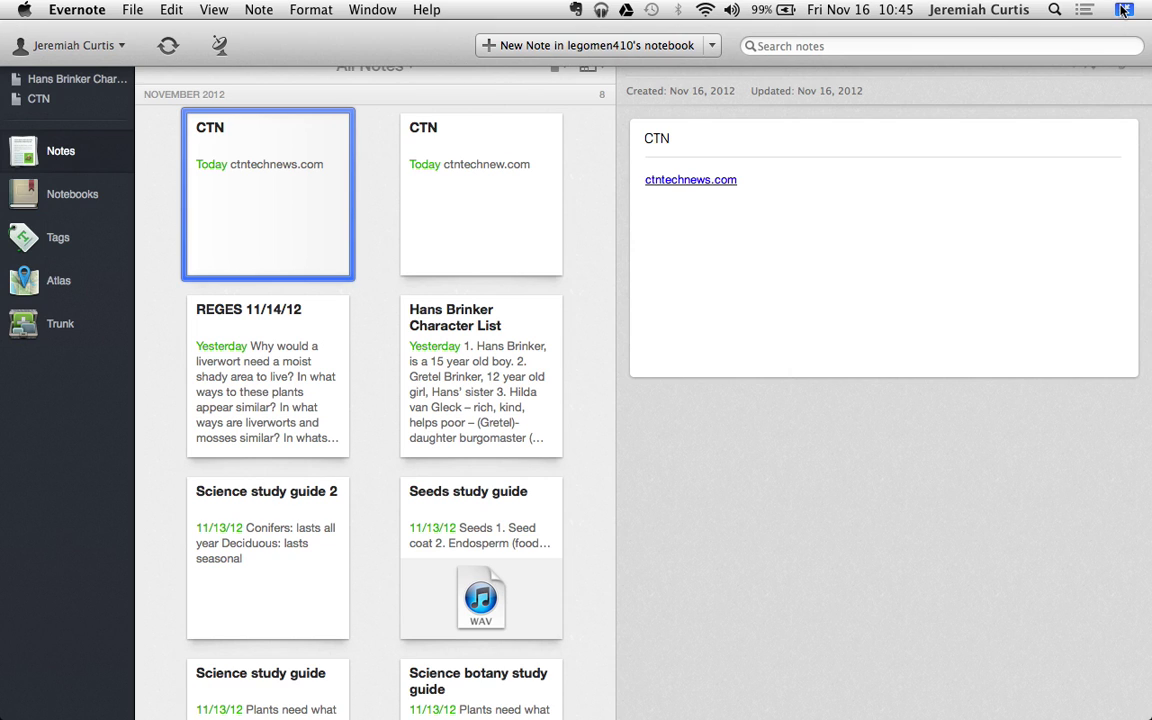
left_click(1124, 10)
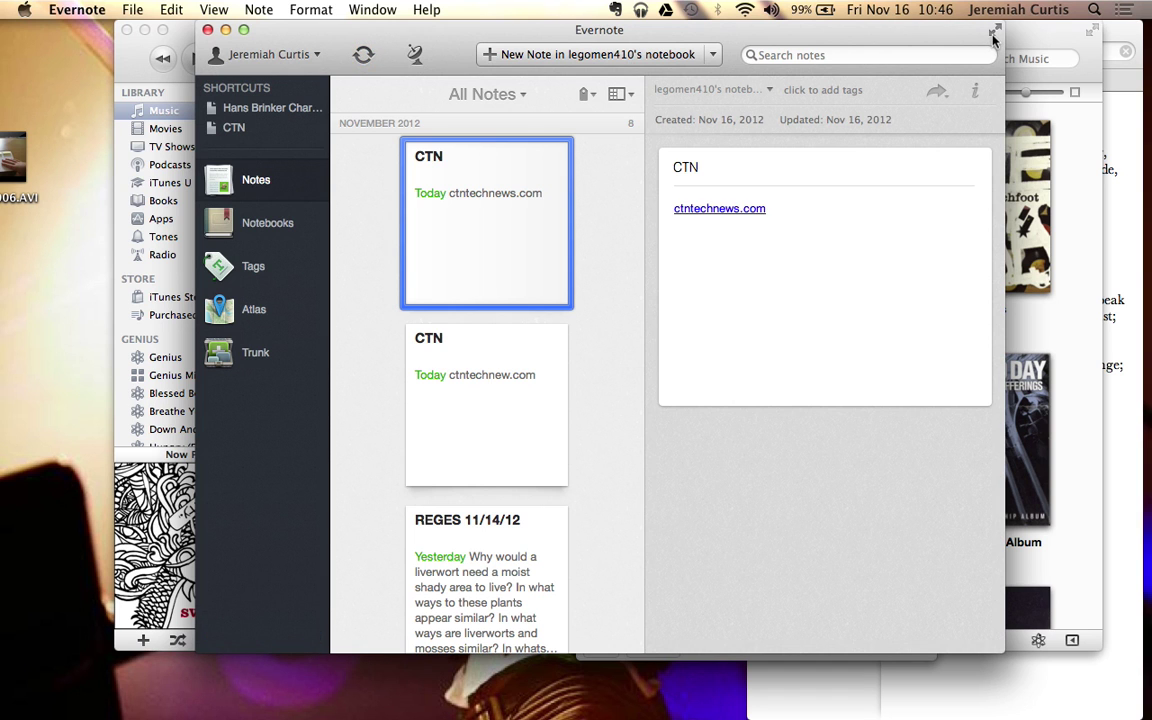
left_click(994, 35)
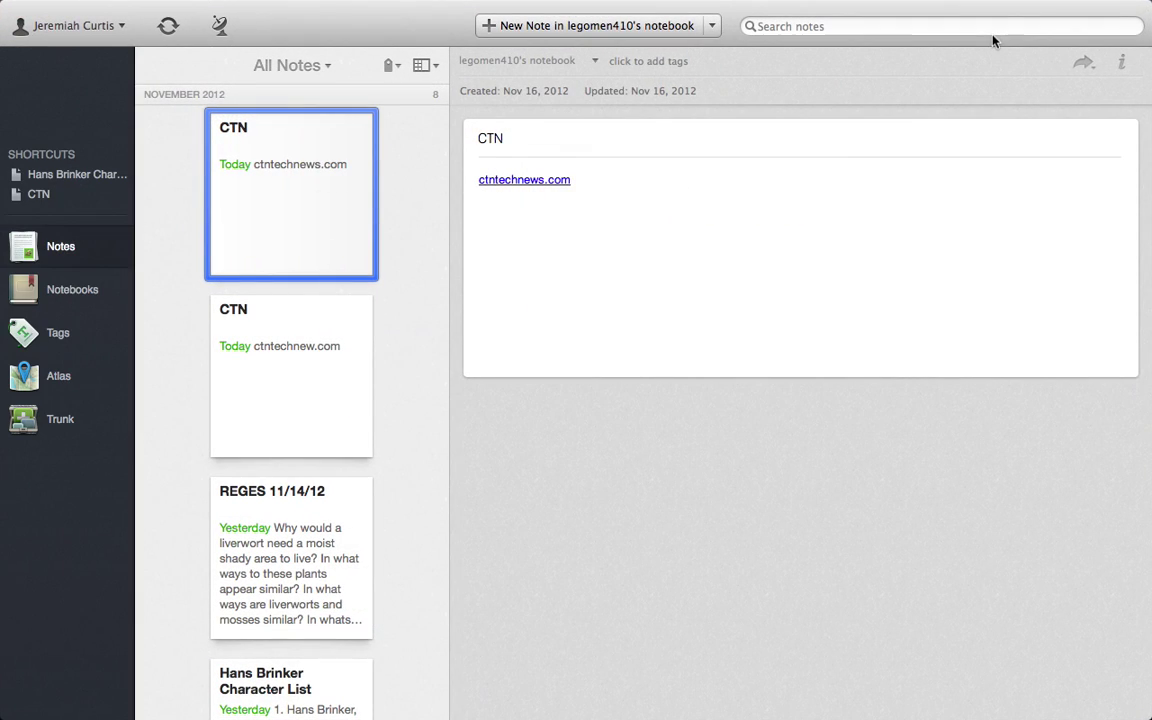
left_click(451, 428)
left_click_drag(451, 428, 491, 429)
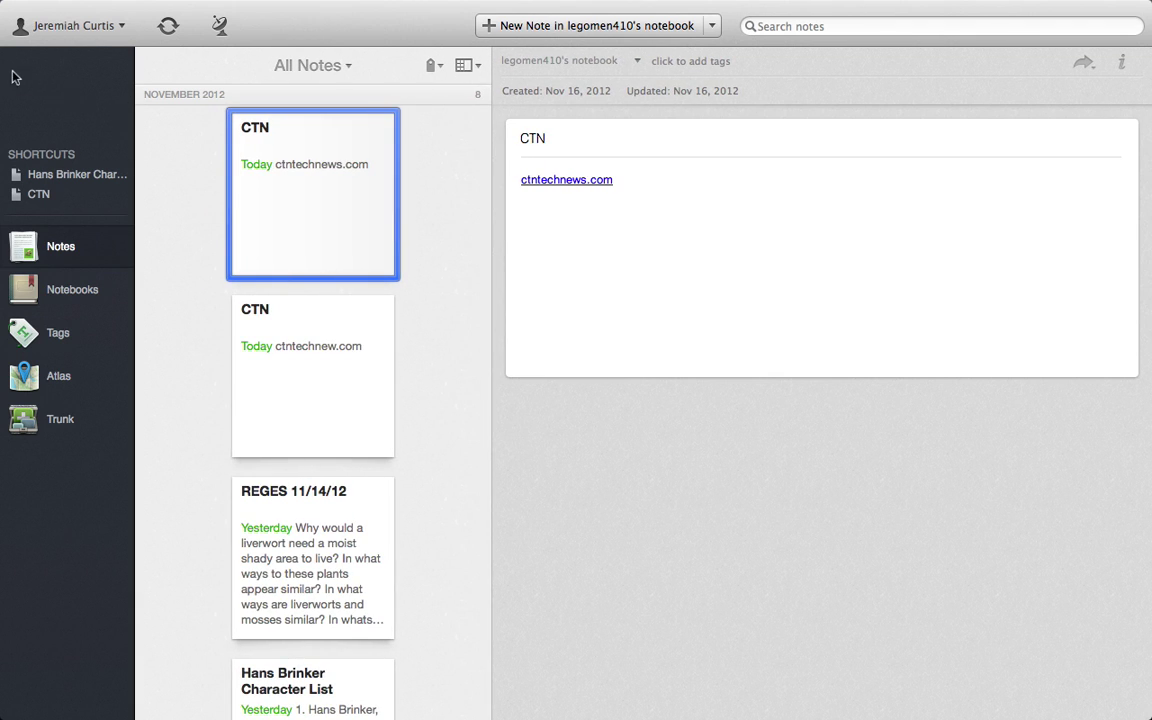
scroll(67, 150, "down", 1)
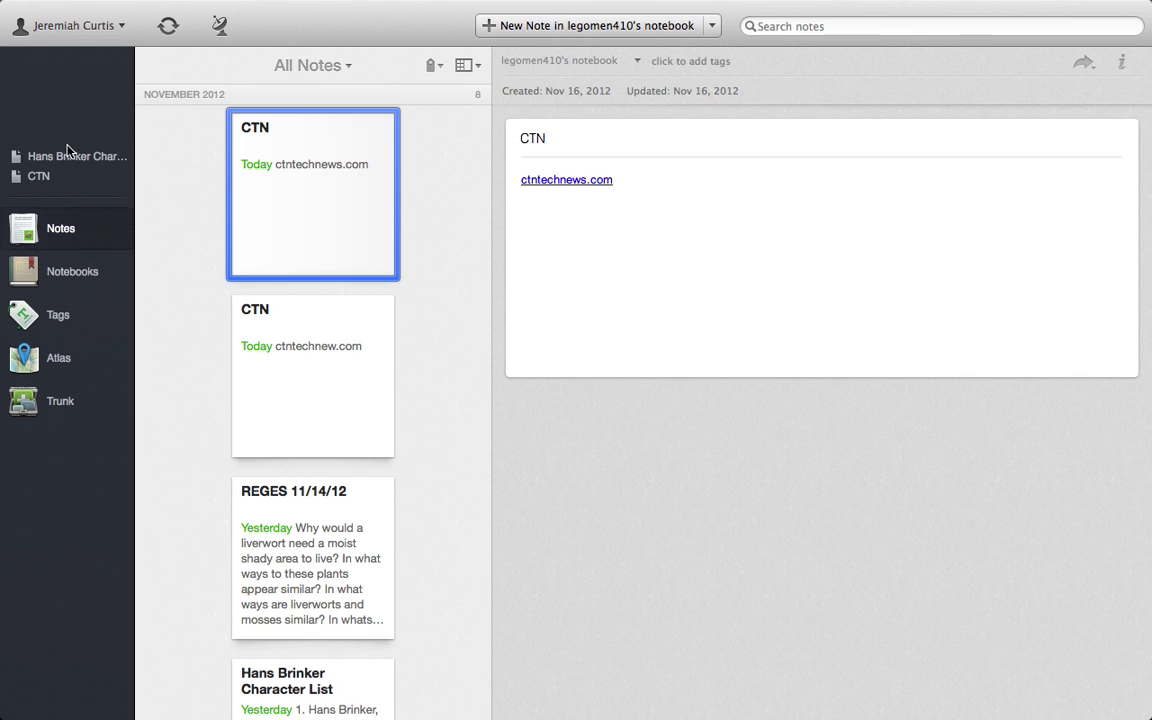
scroll(67, 150, "up", 2)
scroll(69, 151, "down", 3)
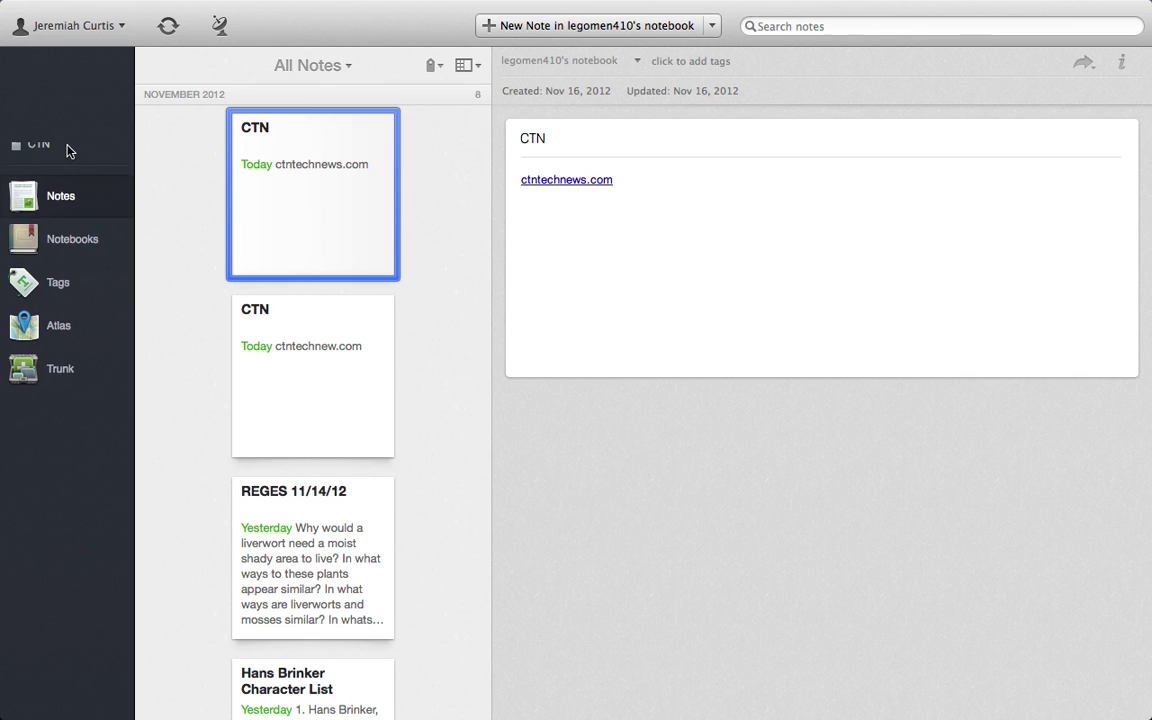
scroll(67, 150, "up", 2)
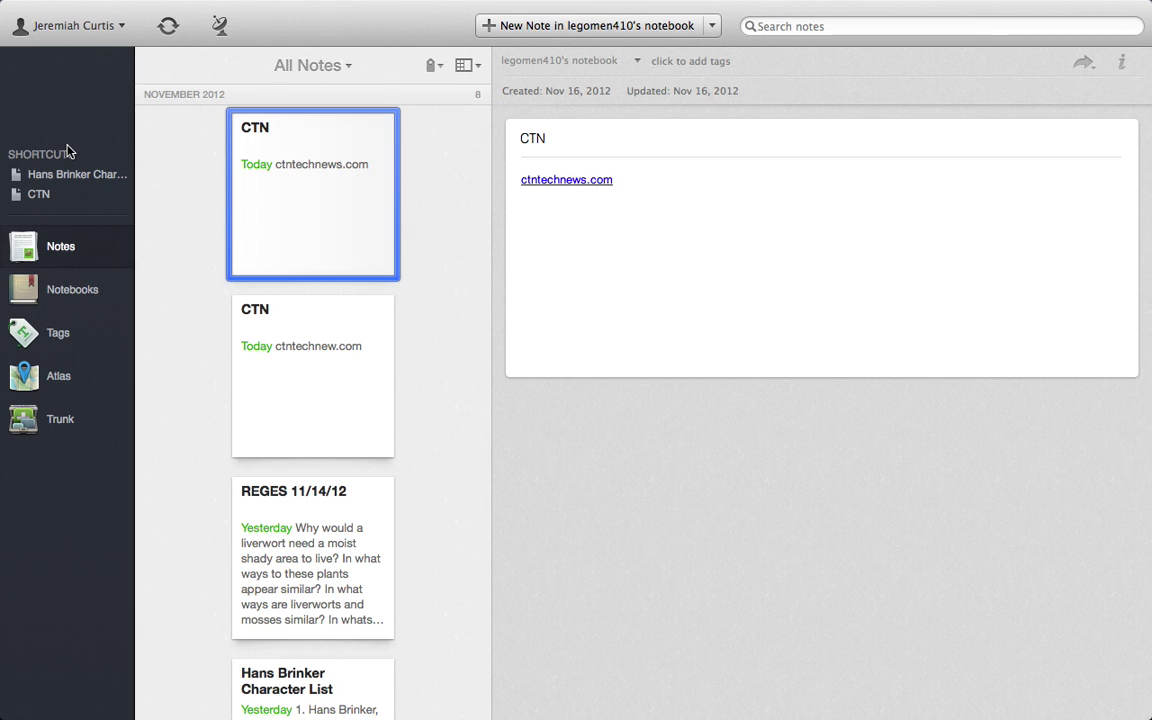